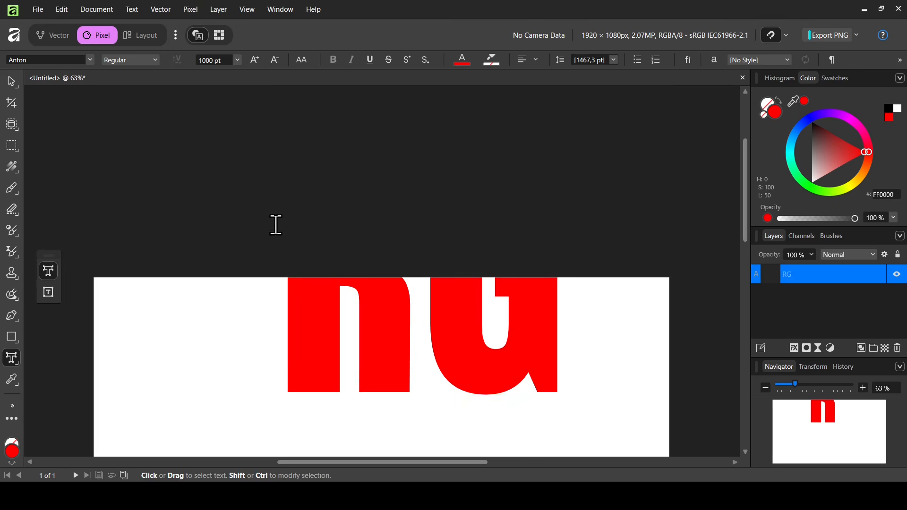
Move the red RG text down from the page's upper edge to about the middle of the page with the Move Tool
key(Escape)
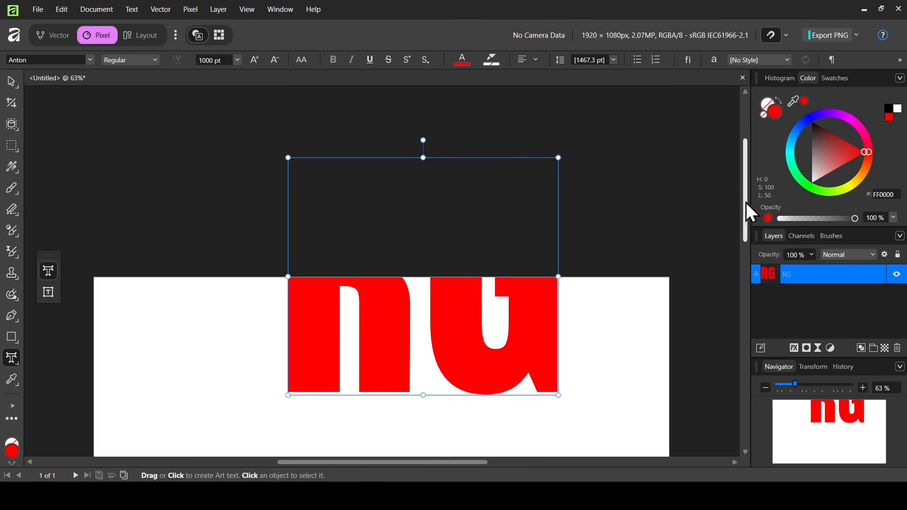
drag(746, 203, 735, 287)
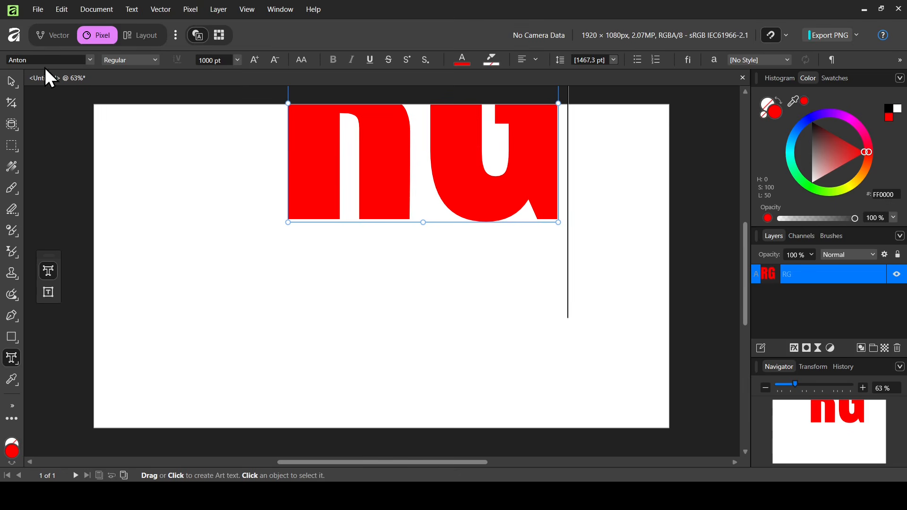
click(15, 83)
click(49, 81)
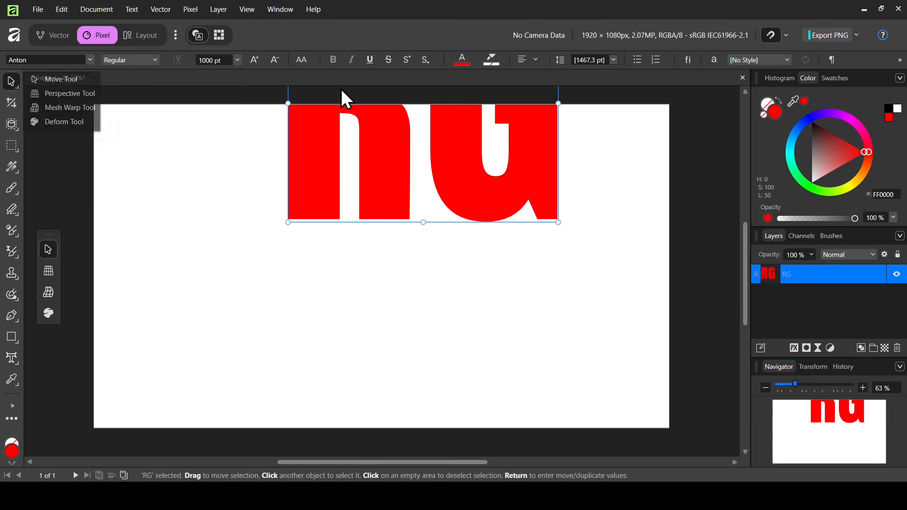
drag(497, 135, 455, 300)
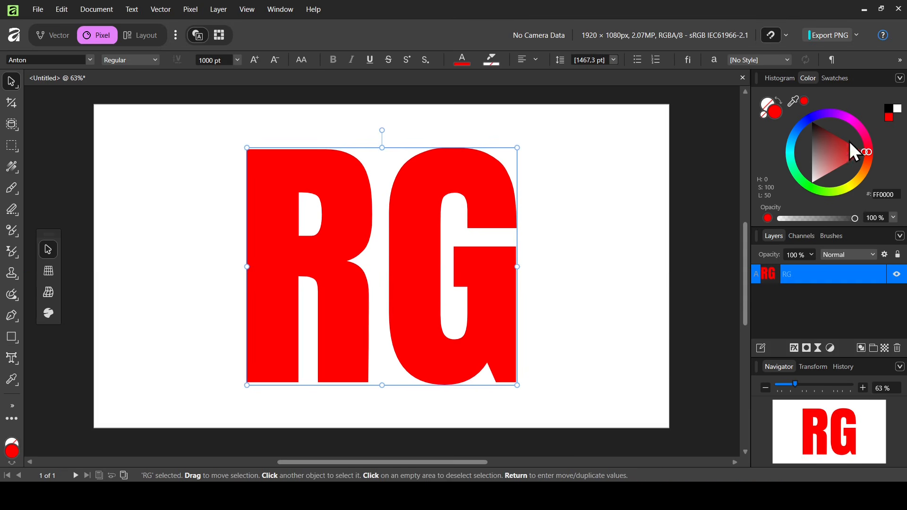
scroll(574, 298, left, 1)
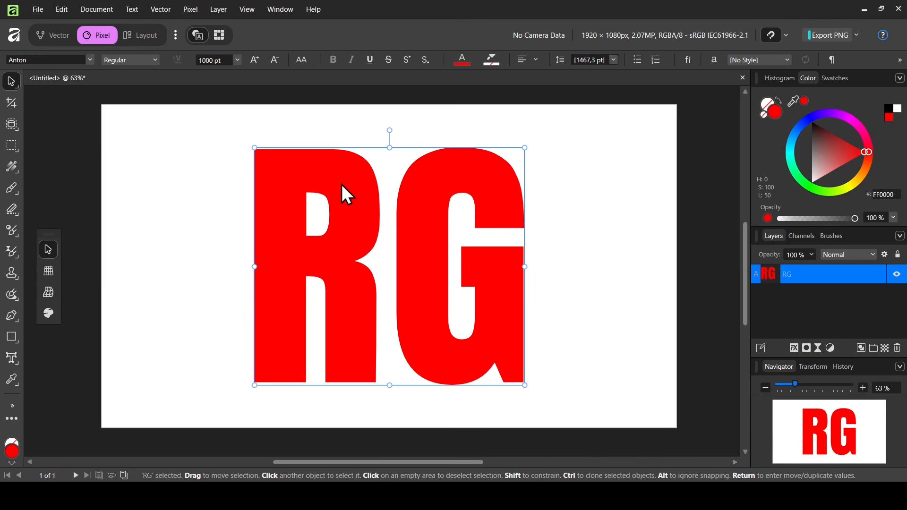
Load the outline of the RG text layer as a pixel selection and check it by hiding and reshowing the layer
ctrl+click(773, 275)
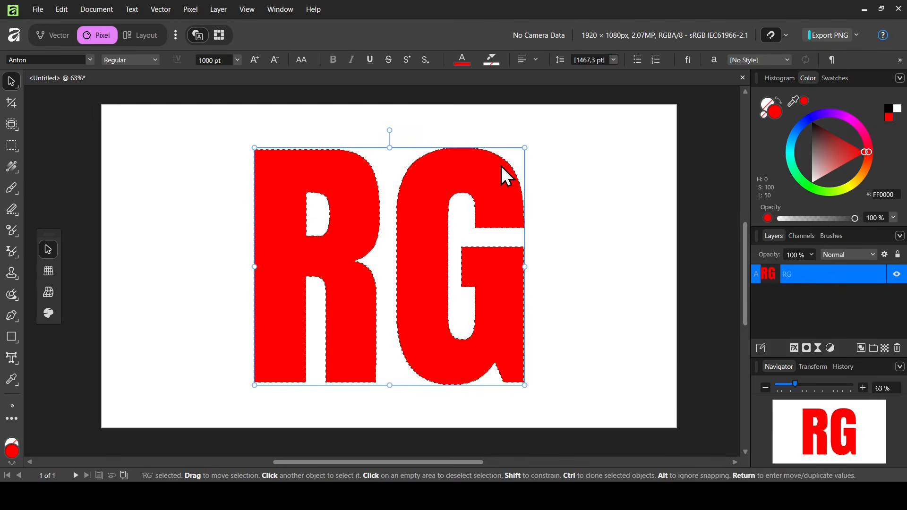
click(898, 279)
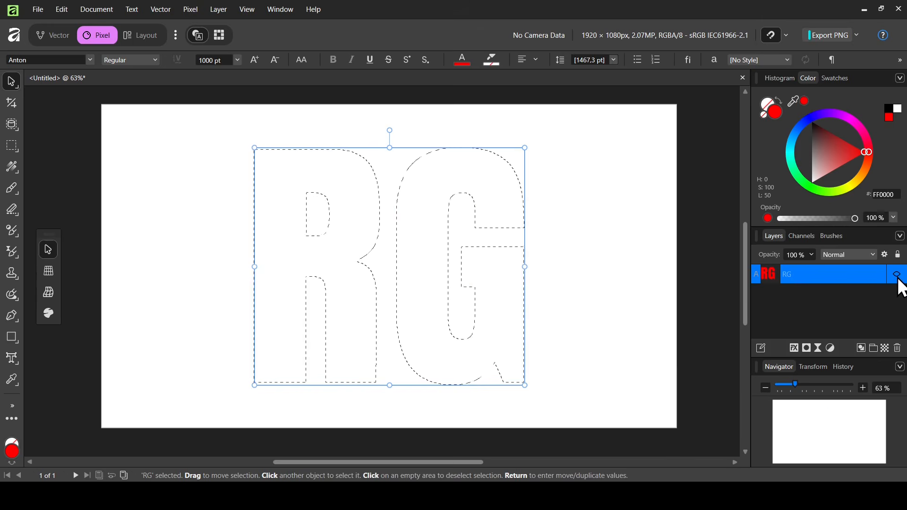
click(898, 280)
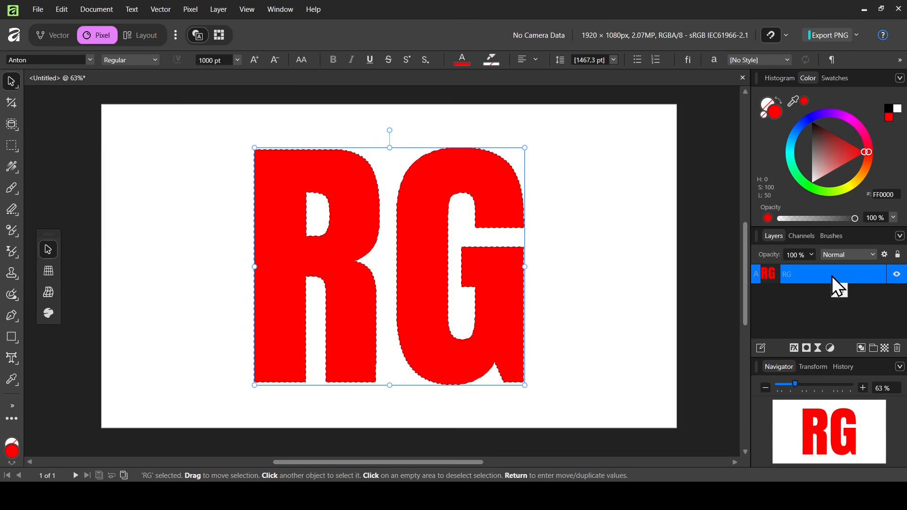
Delete the RG text layer and convert the remaining letter-shaped selection to curves
click(898, 349)
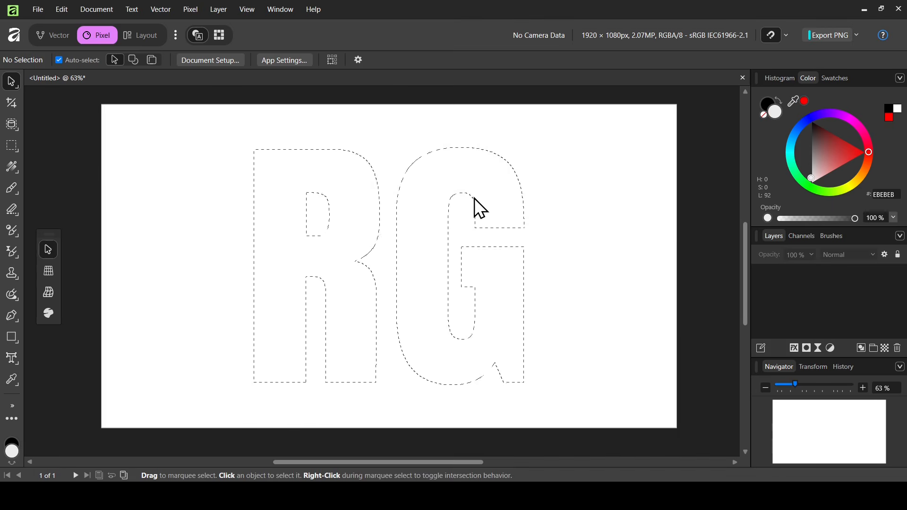
click(164, 7)
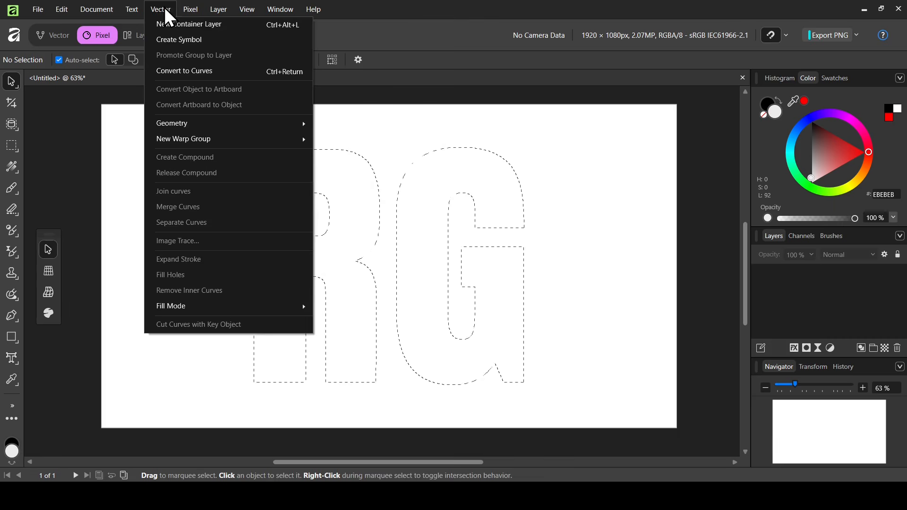
click(193, 72)
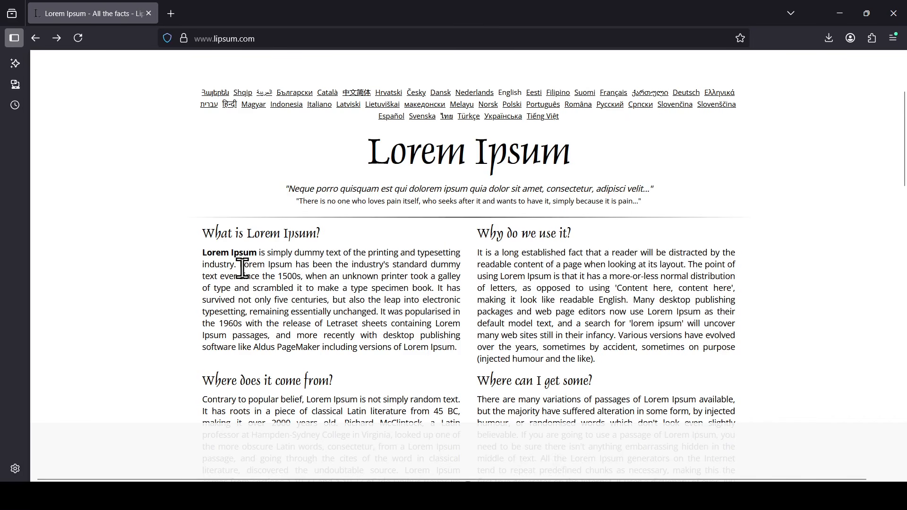
Copy the sentence from "Lorem Ipsum has been" to "type specimen book." from lipsum.com and paste it repeatedly as frame text inside the RG curves
drag(241, 268, 433, 289)
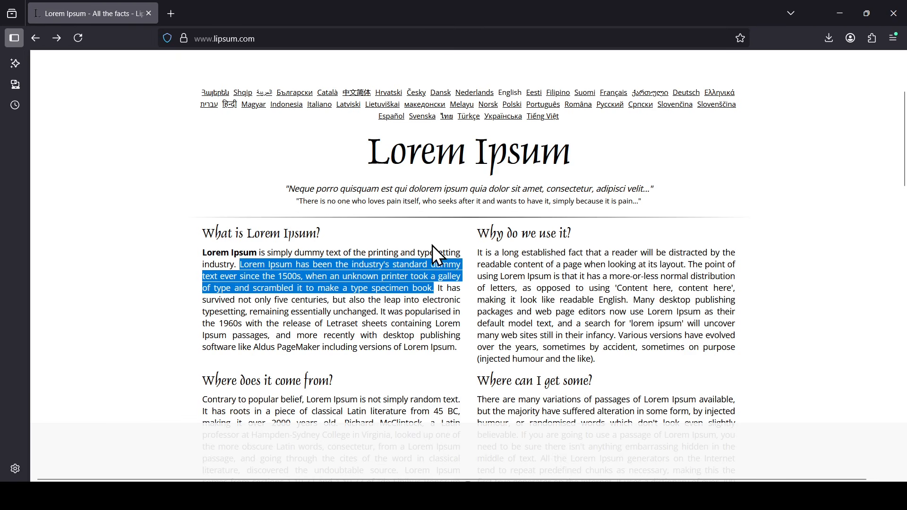
click(623, 497)
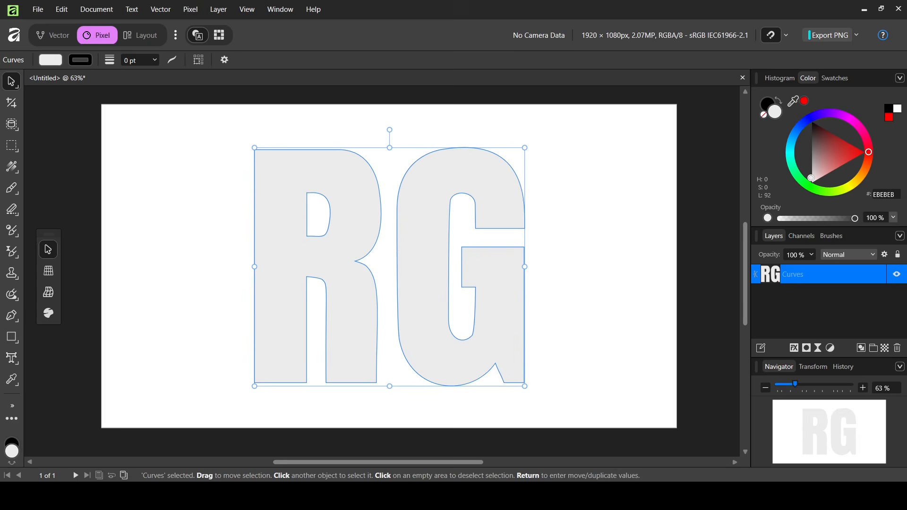
click(13, 360)
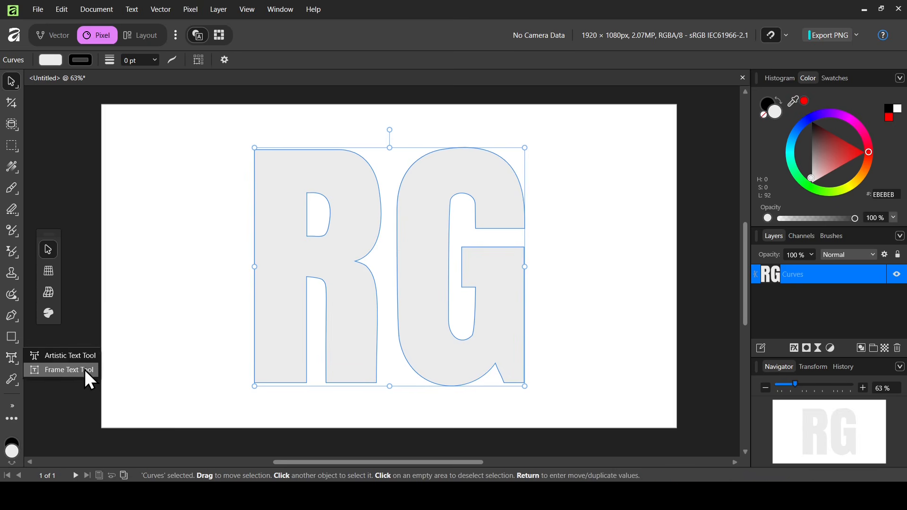
click(69, 370)
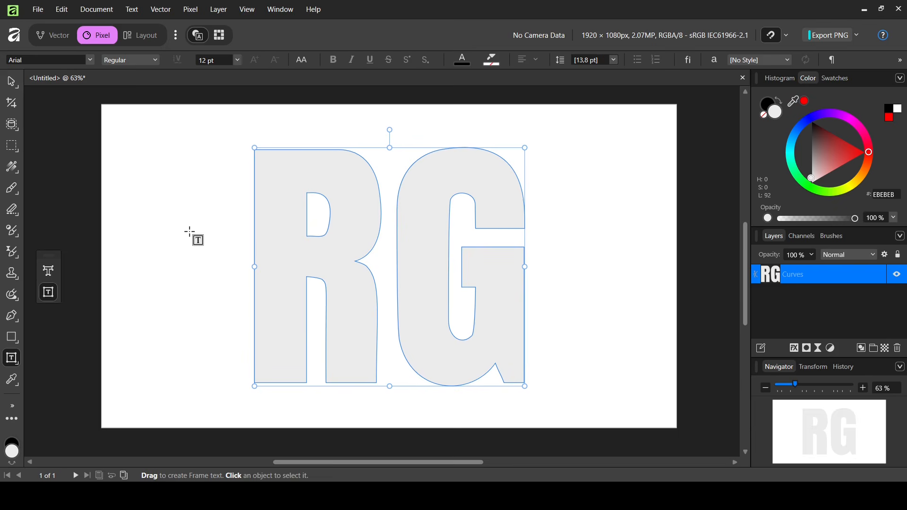
click(257, 152)
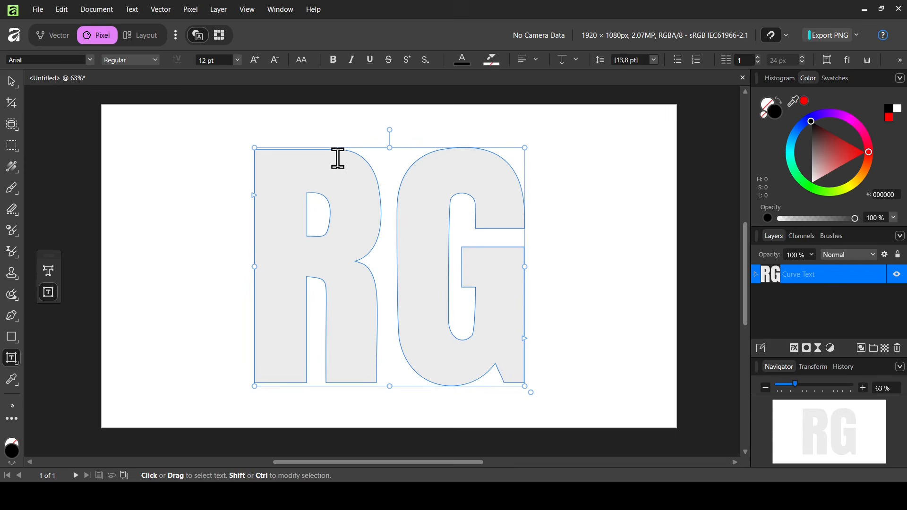
click(259, 153)
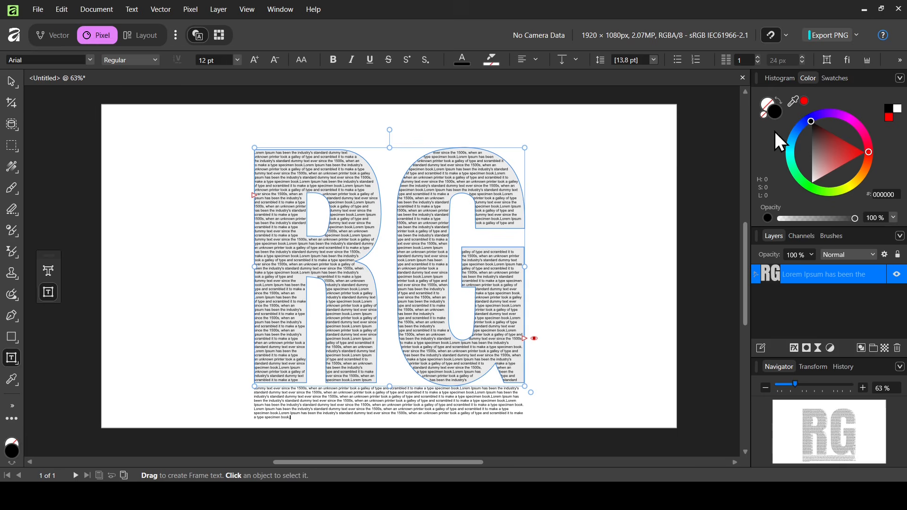
Hide the overflow of the RG text frame and set its fill to none
click(826, 60)
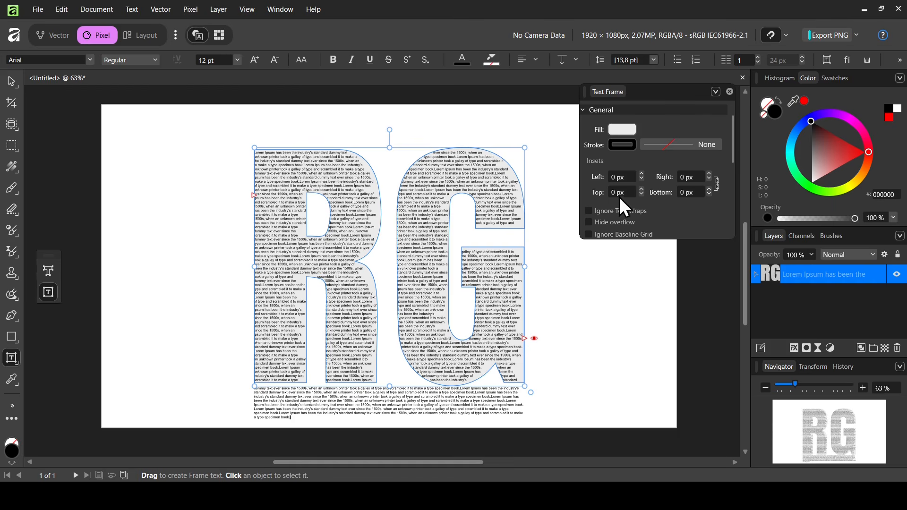
click(626, 224)
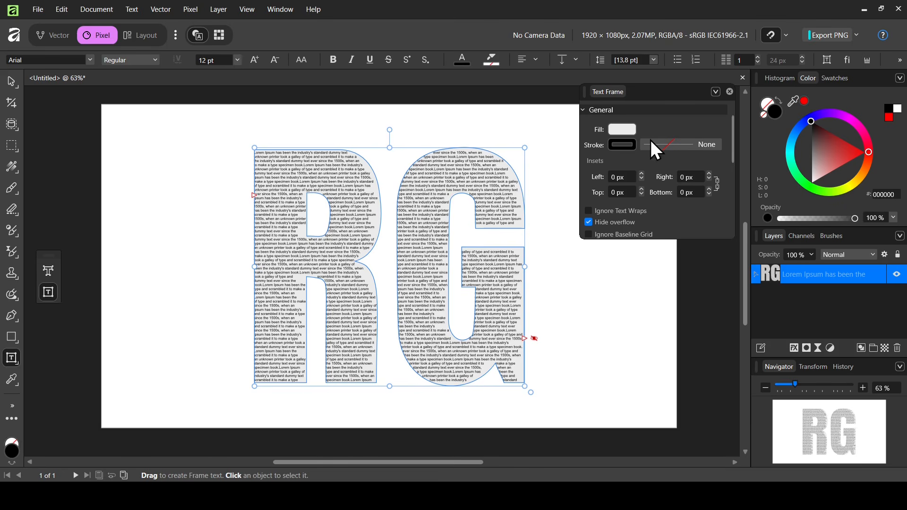
click(629, 131)
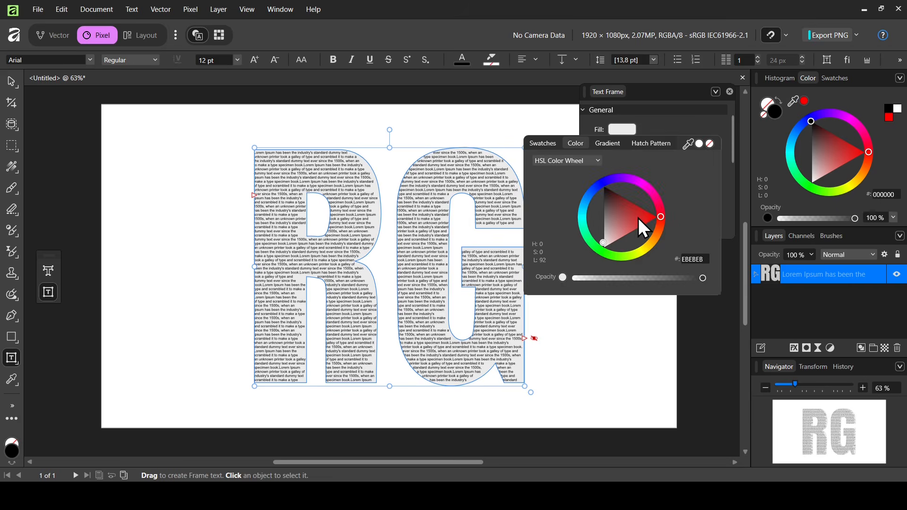
mouse_move(639, 217)
mouse_down()
mouse_move(664, 217)
mouse_move(628, 193)
mouse_move(616, 237)
mouse_move(628, 263)
mouse_move(628, 233)
mouse_up()
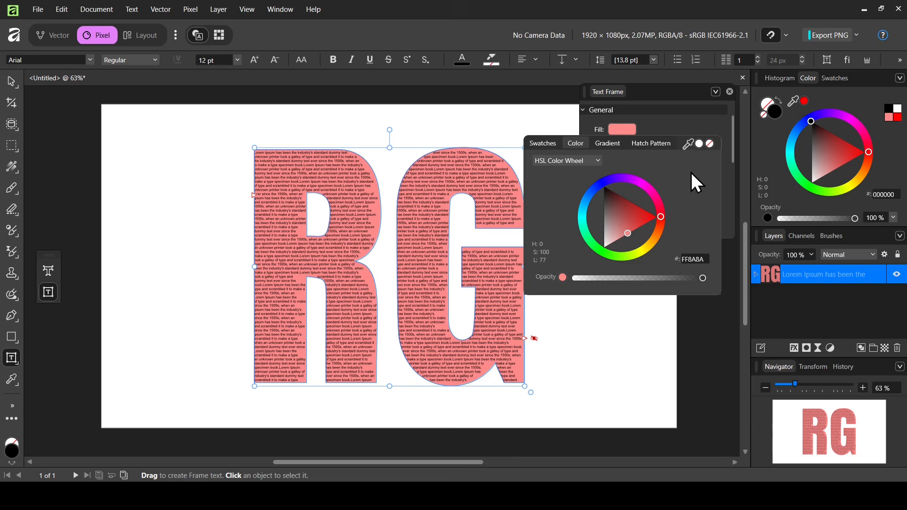
click(712, 144)
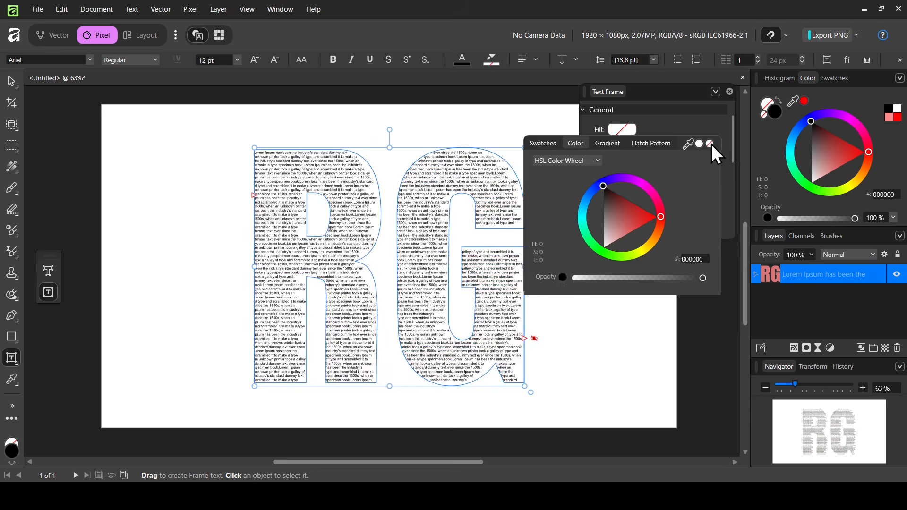
Try a red F70000 stroke on the RG text frame and test its width, ending at 1 pt
click(620, 143)
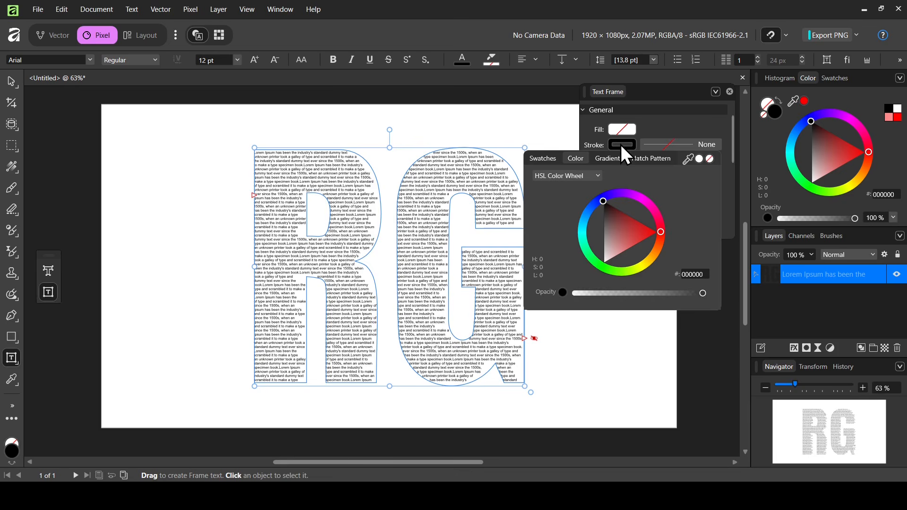
click(619, 217)
click(656, 231)
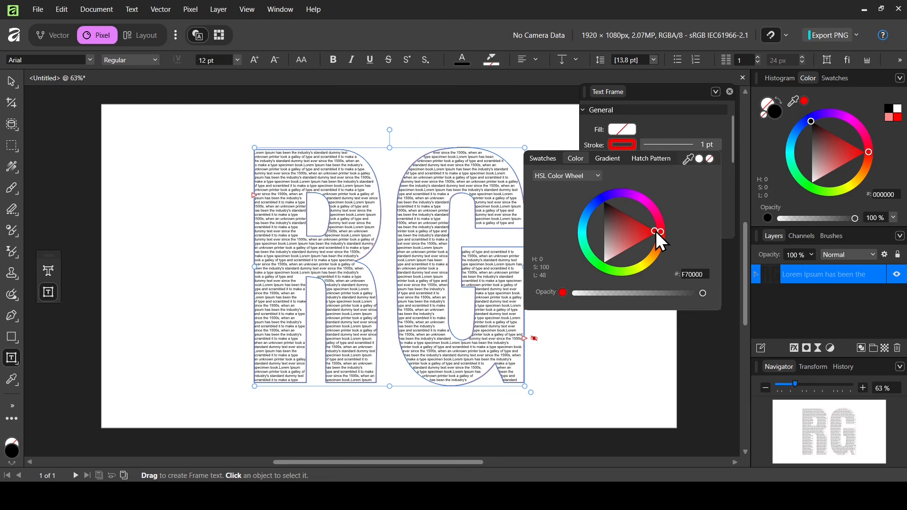
click(670, 121)
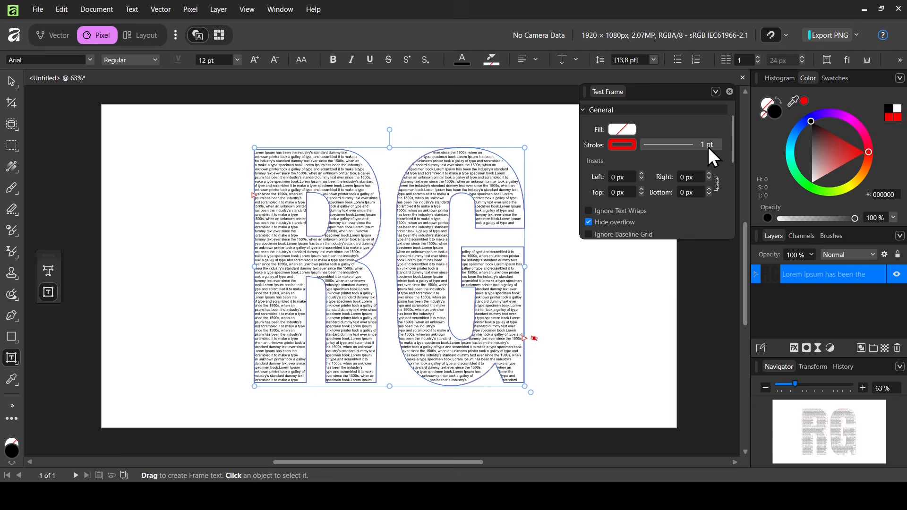
click(688, 145)
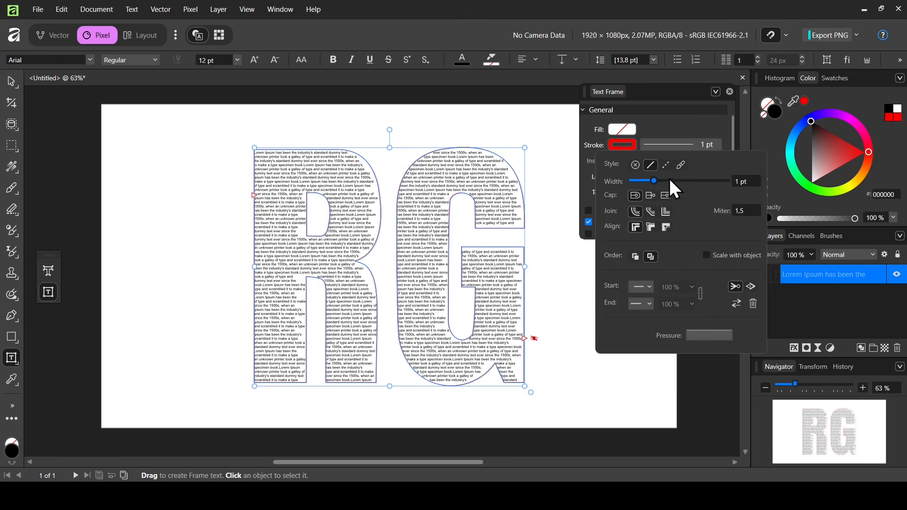
mouse_move(654, 180)
mouse_down()
mouse_move(688, 183)
mouse_move(654, 185)
mouse_up()
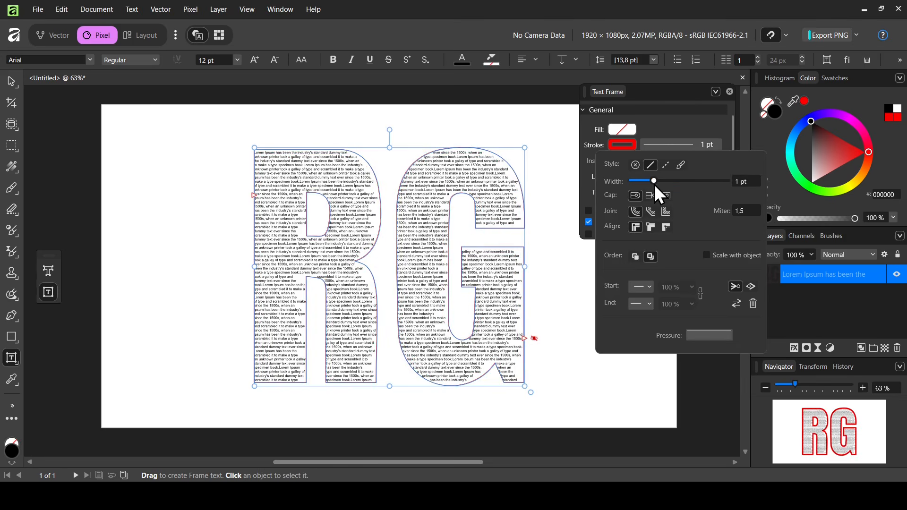
Set the RG text frame's stroke colour to none and close the text frame settings
click(623, 147)
click(622, 146)
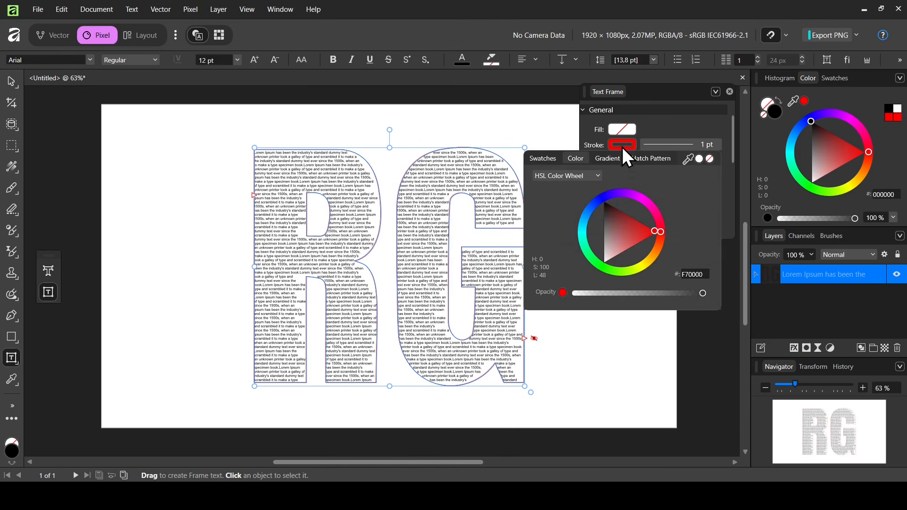
click(710, 159)
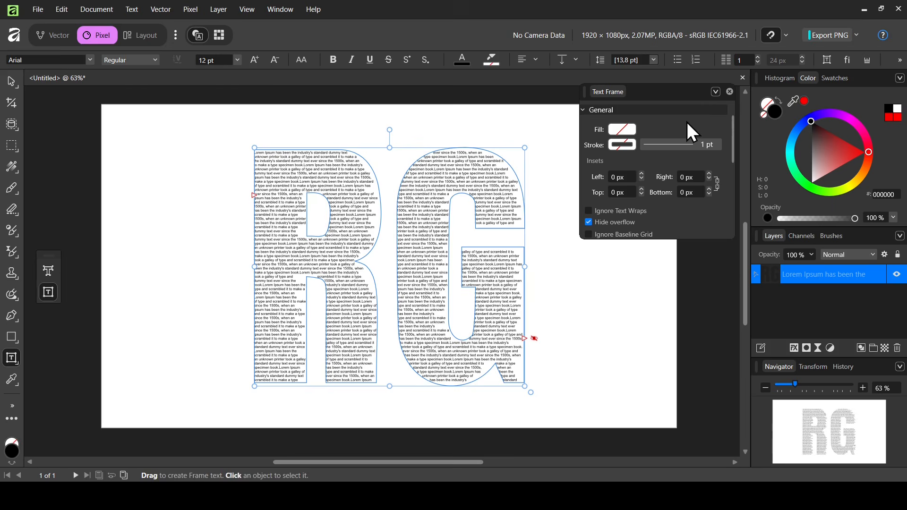
click(730, 91)
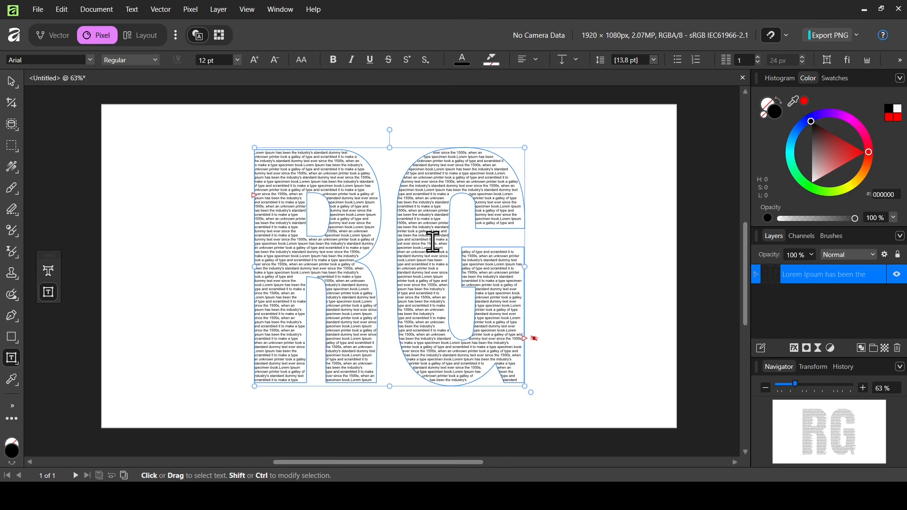
Apply Justify Center to all the text in the RG frame and inspect it at 150% zoom
key(ctrl+a)
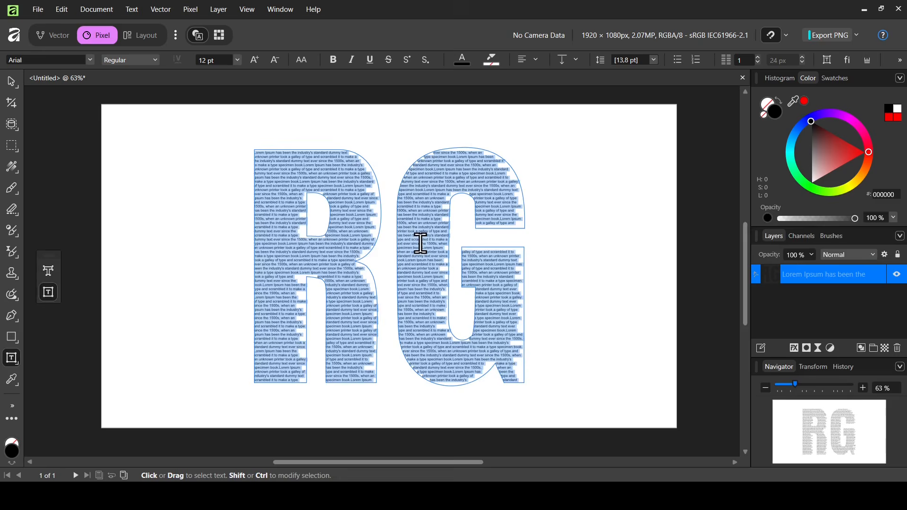
key(Escape)
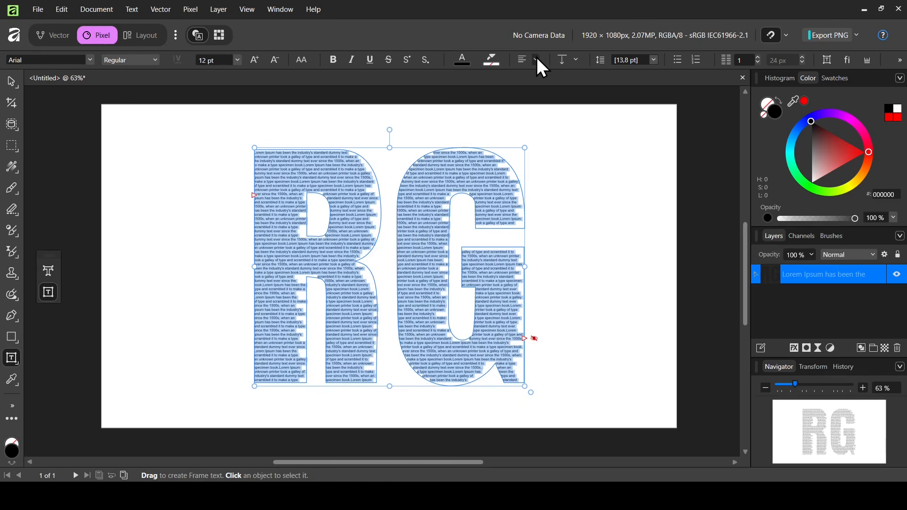
click(536, 58)
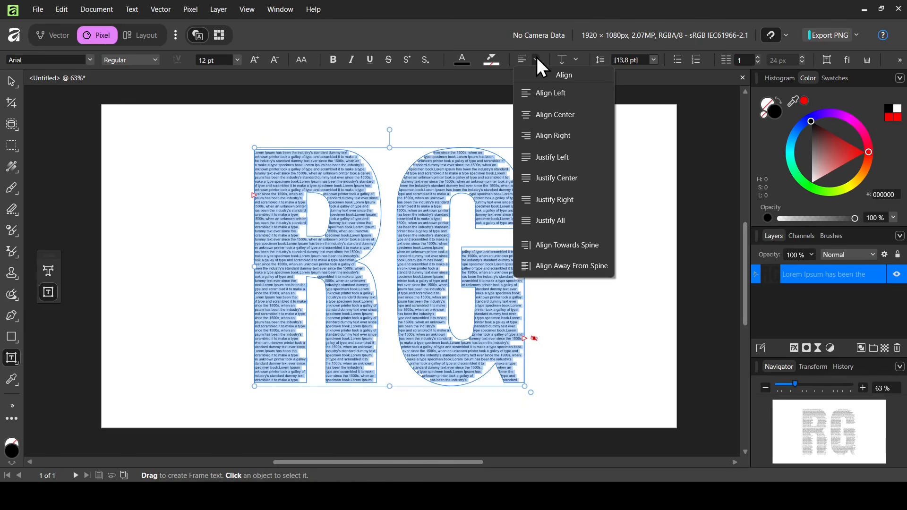
click(567, 178)
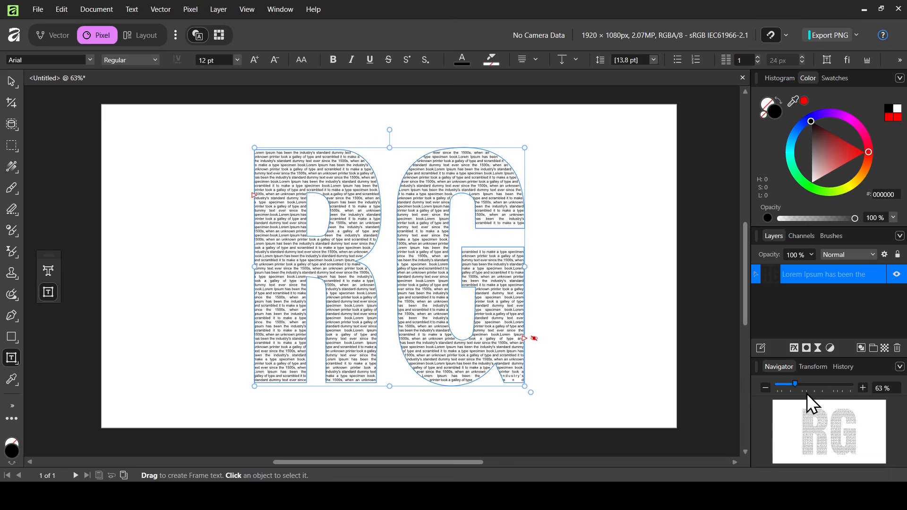
drag(819, 389, 835, 389)
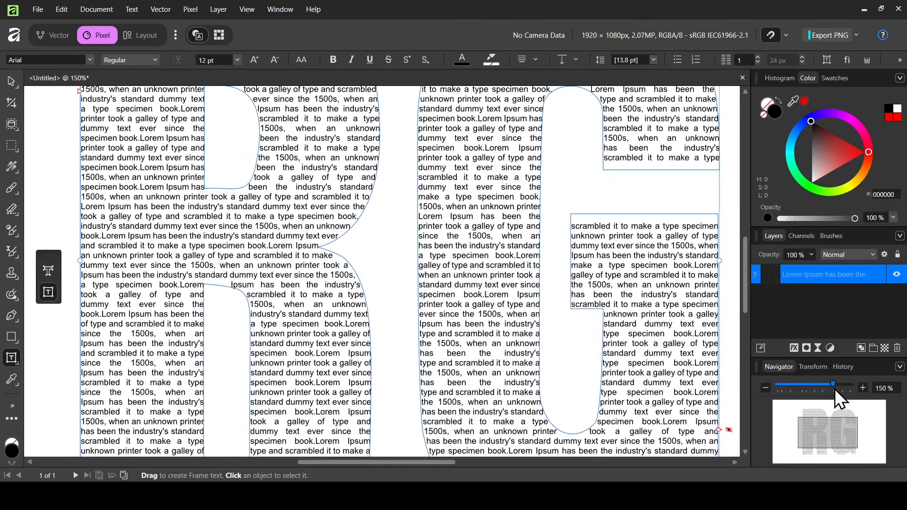
Try a 30 pt font size on a passage in the middle of the RG text and undo it
double_click(470, 207)
drag(495, 207, 497, 217)
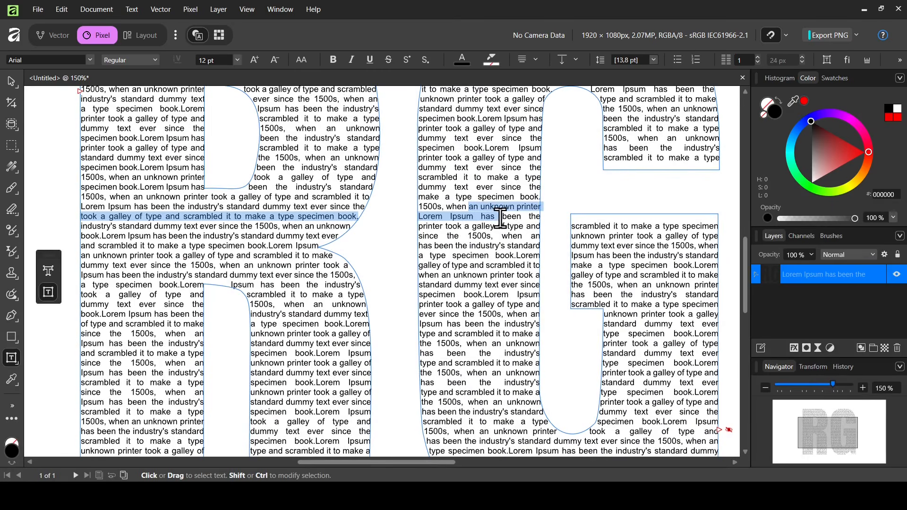
click(900, 61)
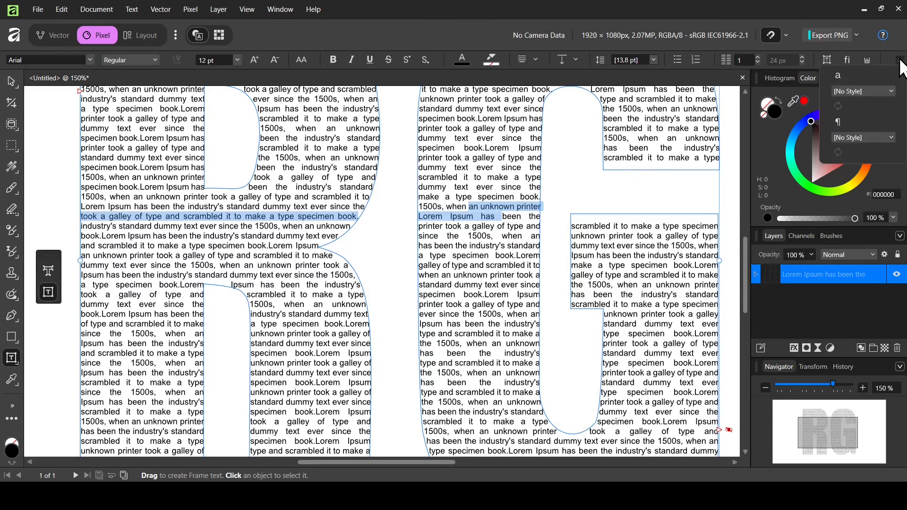
click(838, 76)
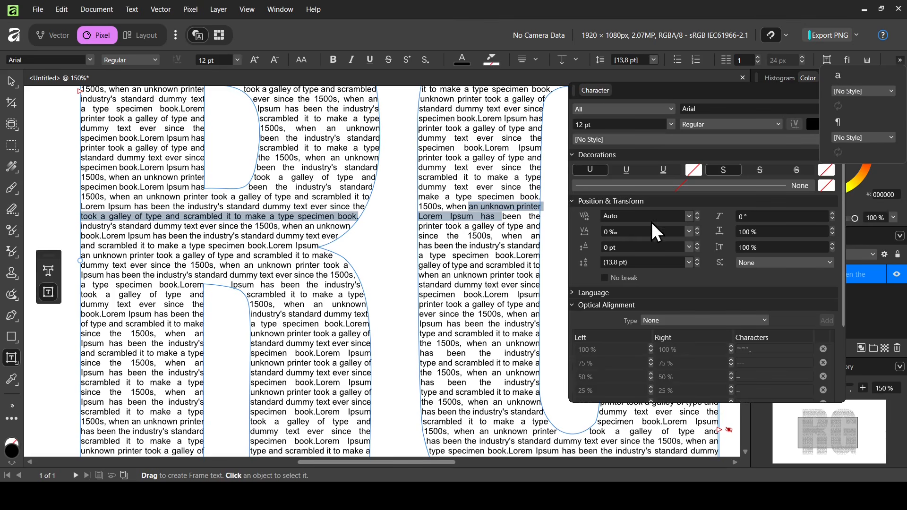
click(635, 126)
text(3)
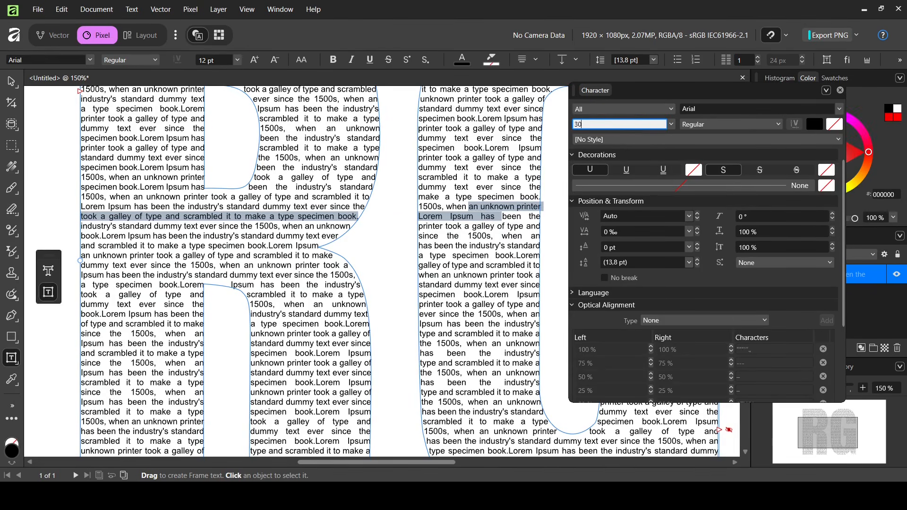
text(0)
key(Return)
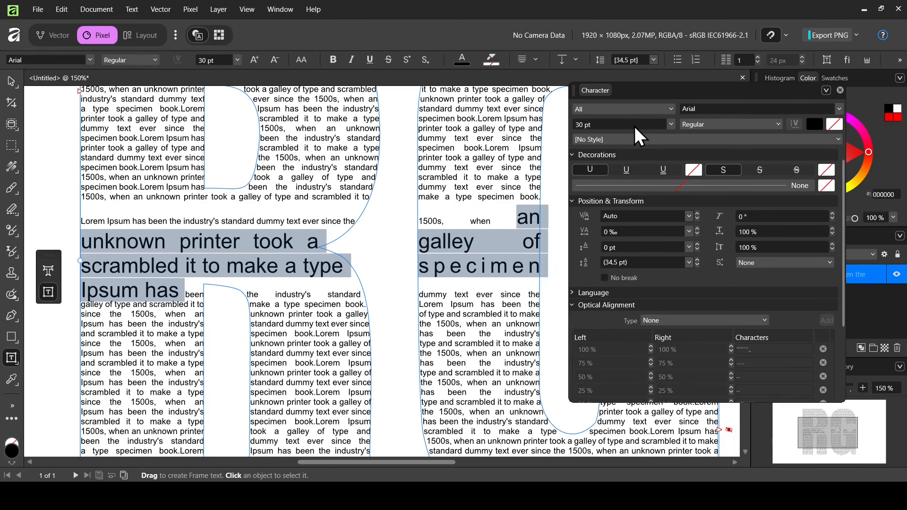
key(ctrl+z)
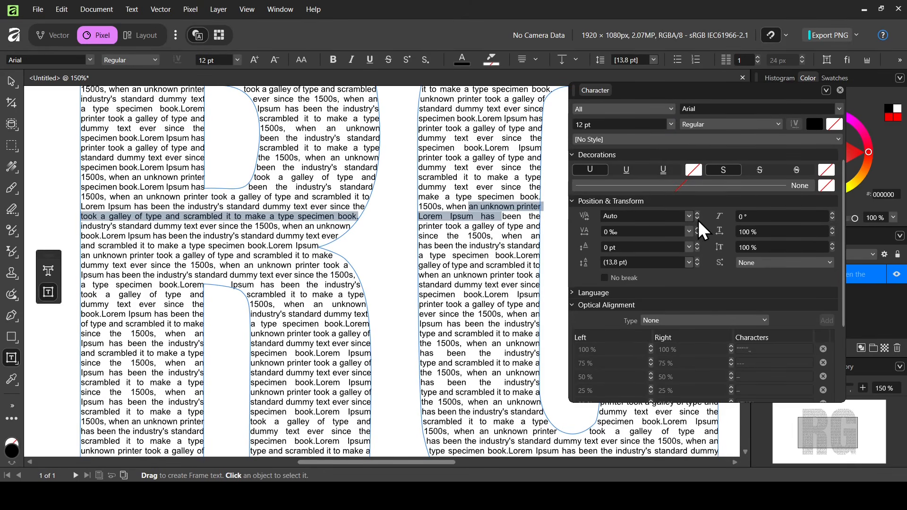
Review the tracking and baseline options for the selected RG passage and close the character settings with the values left as they are
click(688, 231)
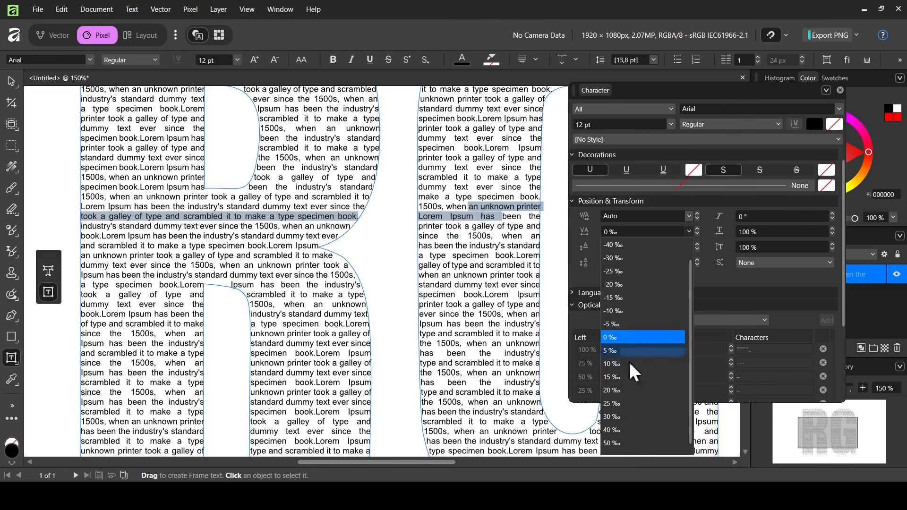
click(642, 337)
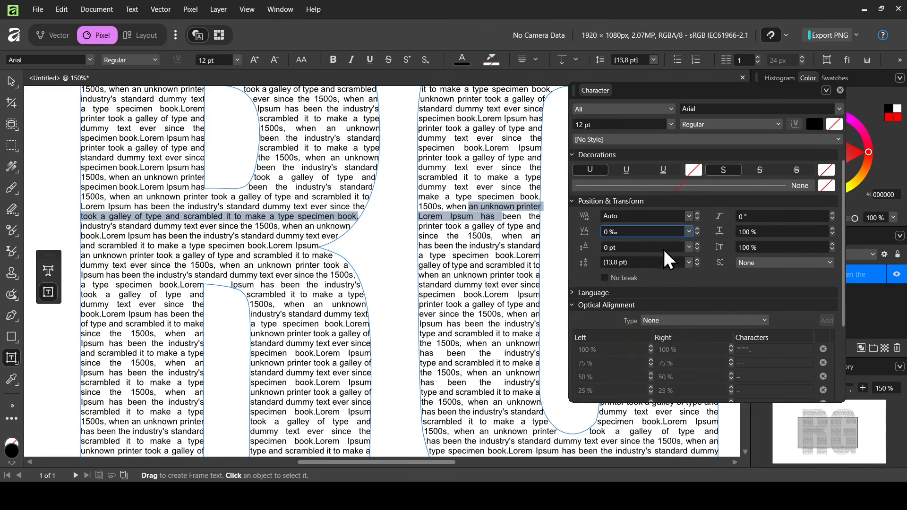
click(688, 249)
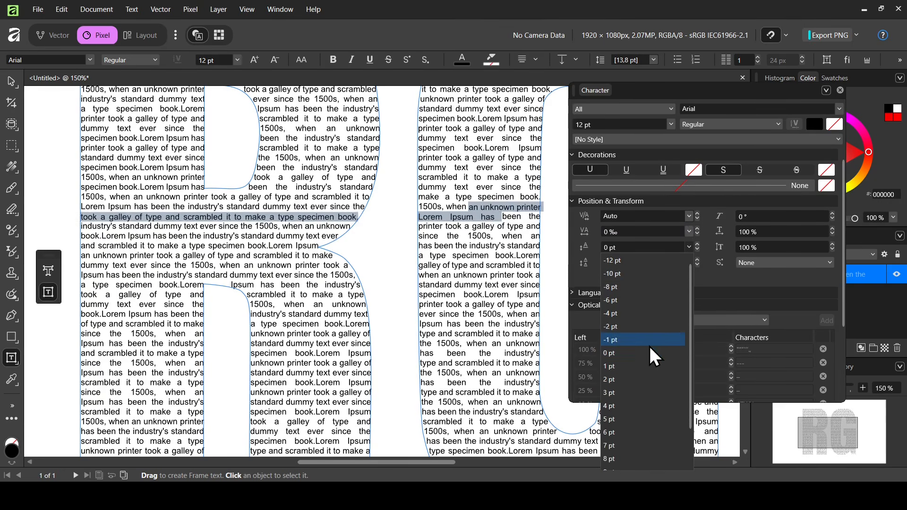
click(722, 214)
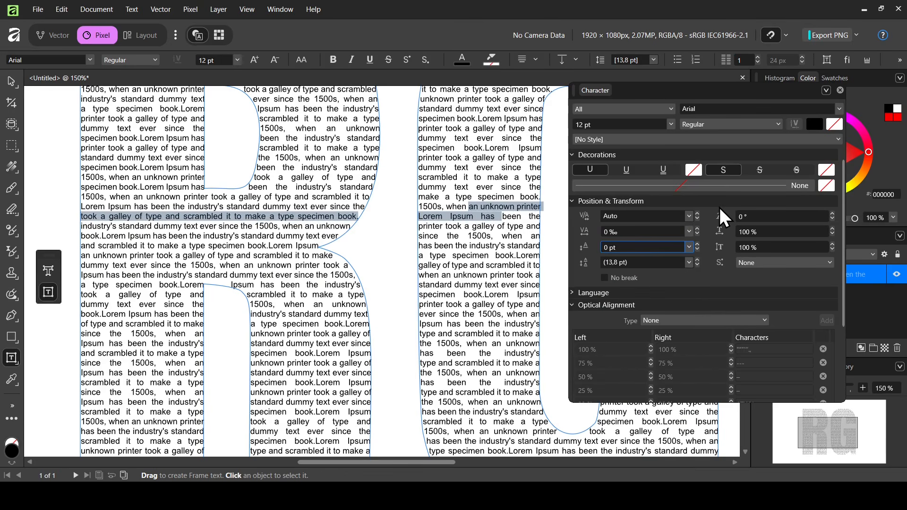
click(842, 89)
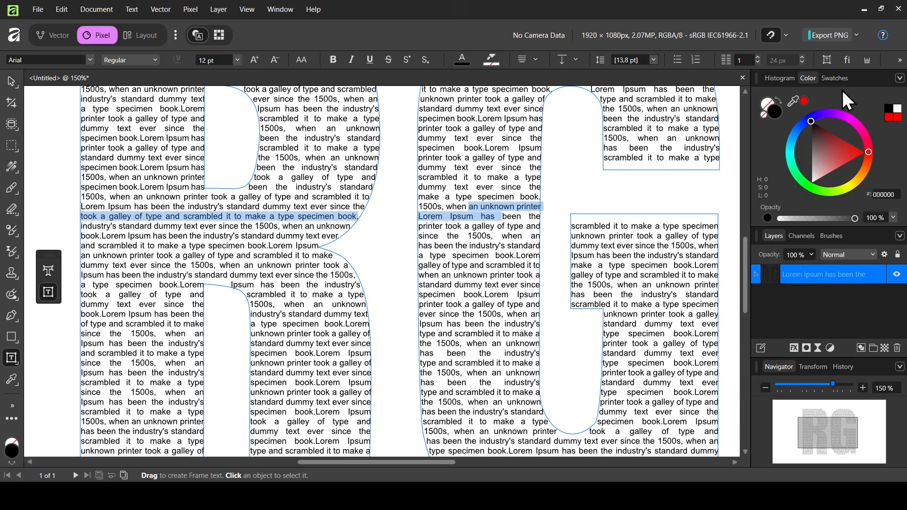
Select the RG text frame as an object and rasterize it into a pixel layer
click(801, 384)
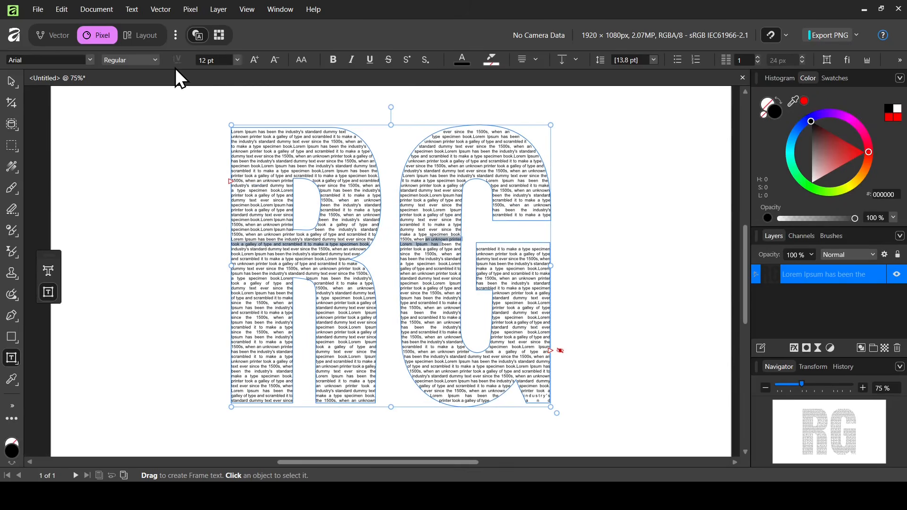
click(11, 84)
click(67, 84)
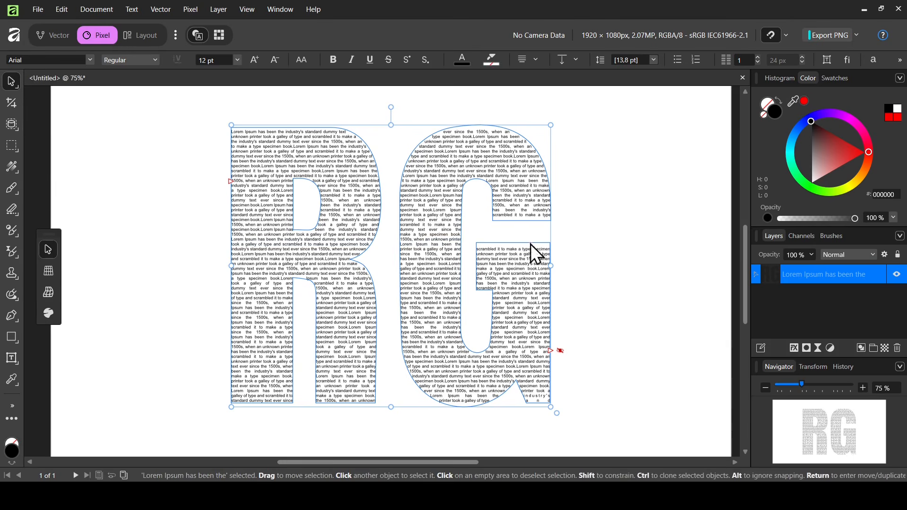
right_click(439, 264)
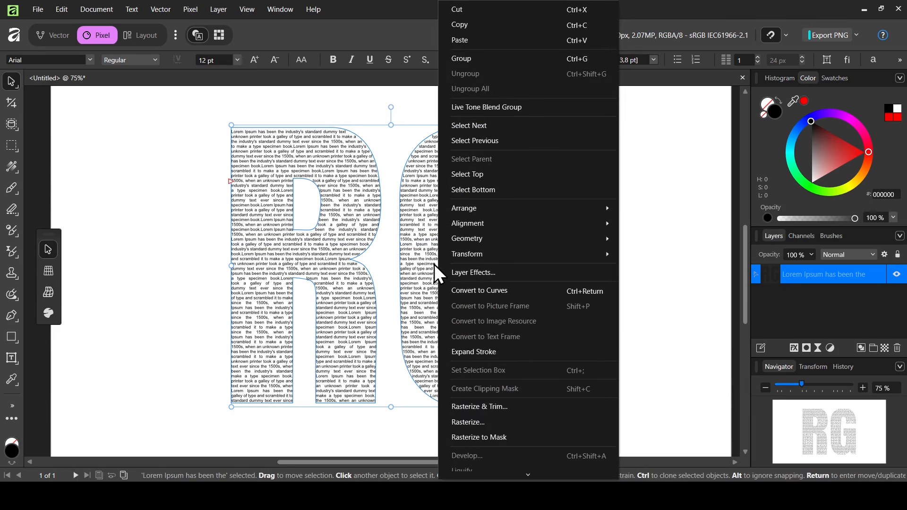
click(494, 421)
click(494, 421)
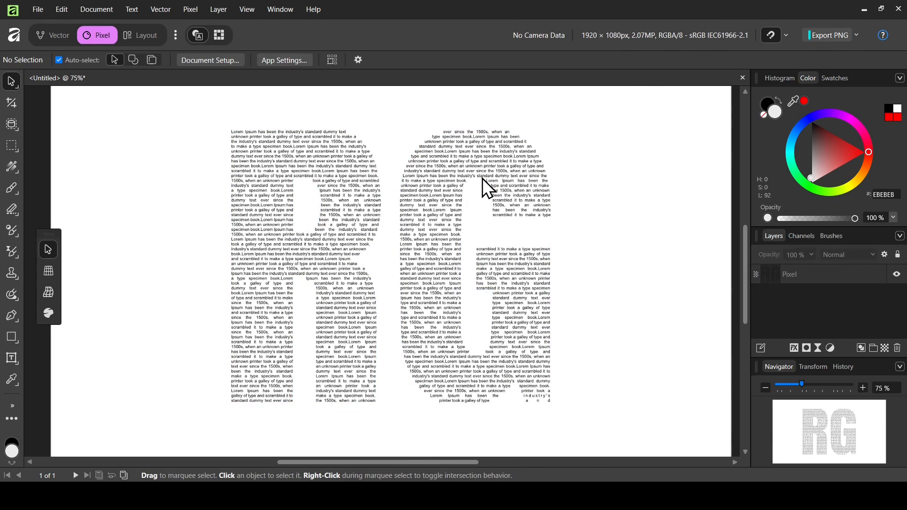
Delete the rasterized RG layer to clear the page
click(433, 202)
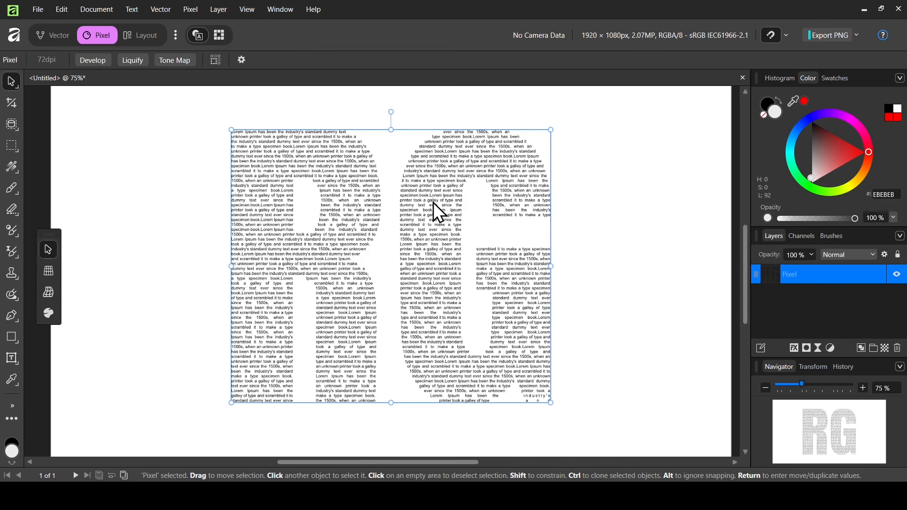
key(Delete)
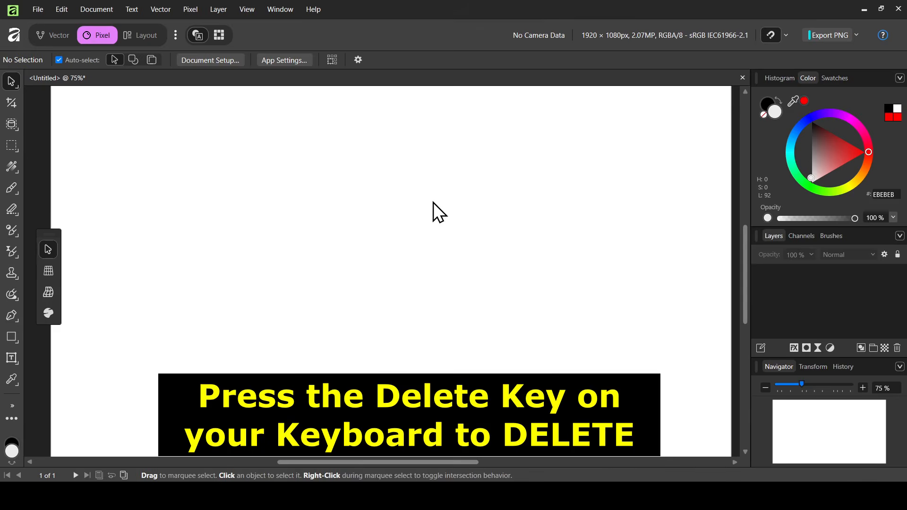
drag(801, 384, 796, 384)
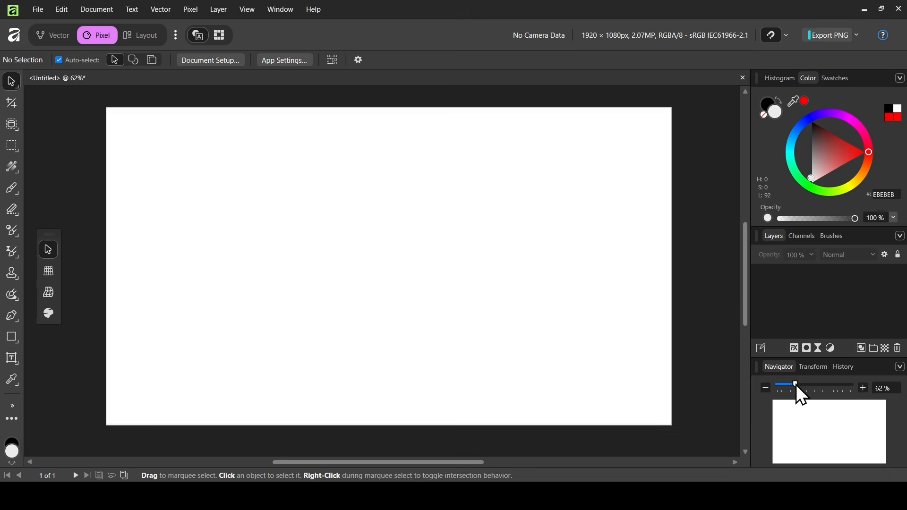
Paste the copied red heart image, enlarge it to about 153%, and centre it on the page
key(ctrl+v)
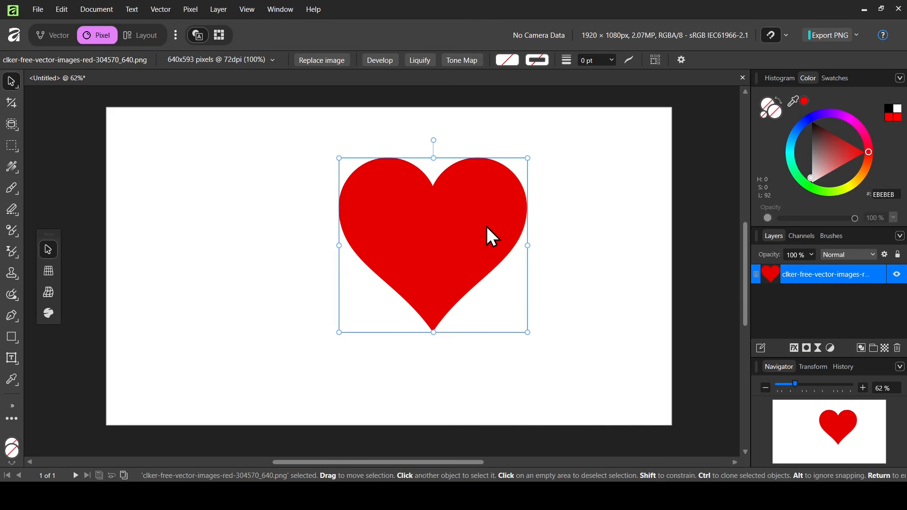
drag(527, 246, 622, 245)
drag(567, 239, 477, 262)
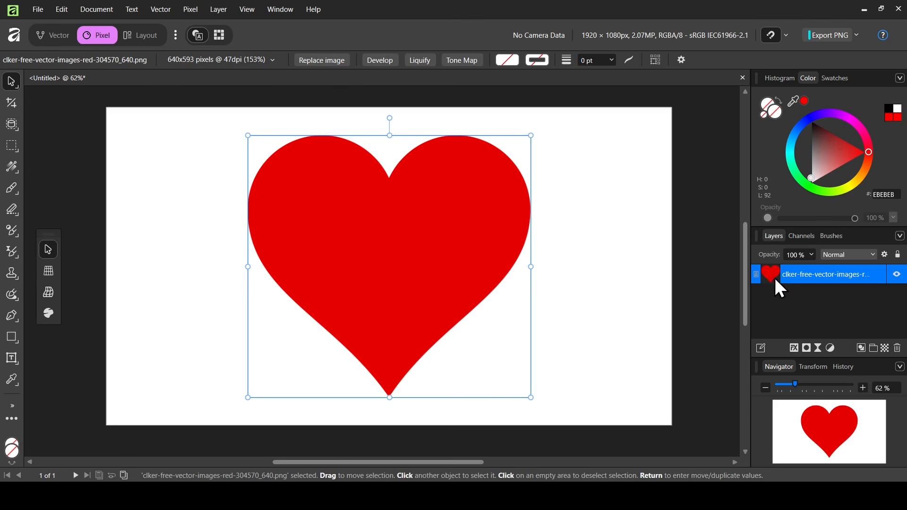
Create a pixel selection from the heart layer's outline and delete the heart image layer
click(898, 277)
click(897, 276)
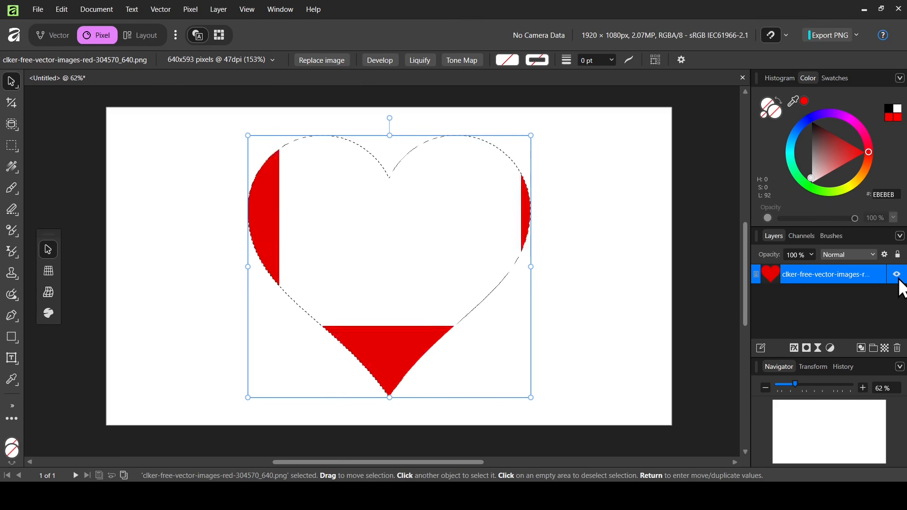
click(897, 348)
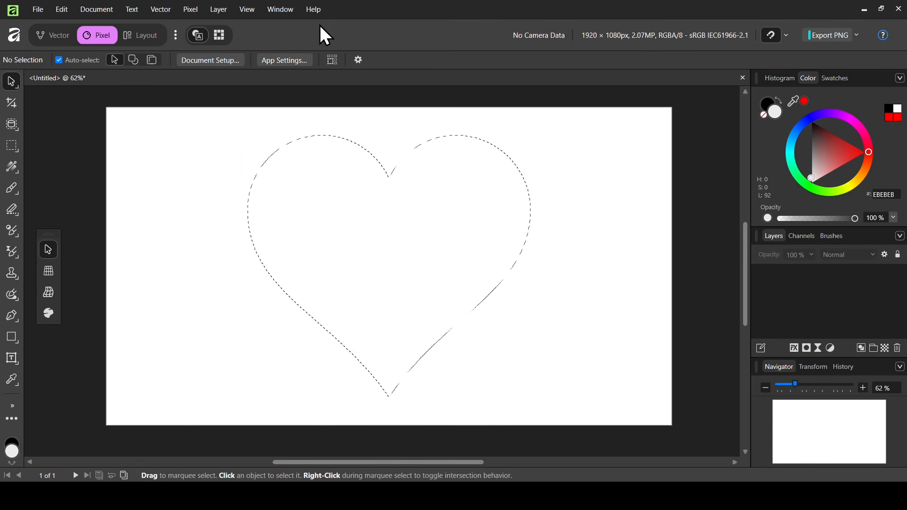
Convert the heart selection to curves and set the resulting shape's fill to grey BCBCBC
click(161, 8)
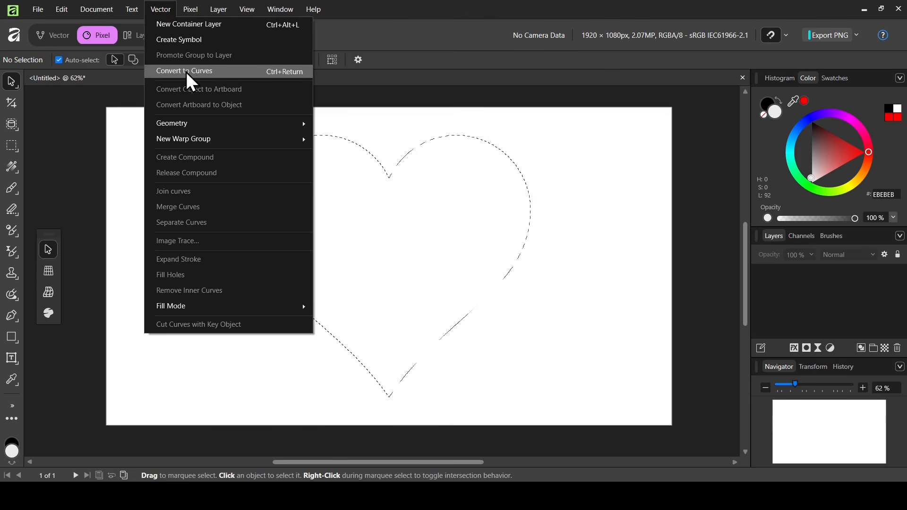
click(202, 72)
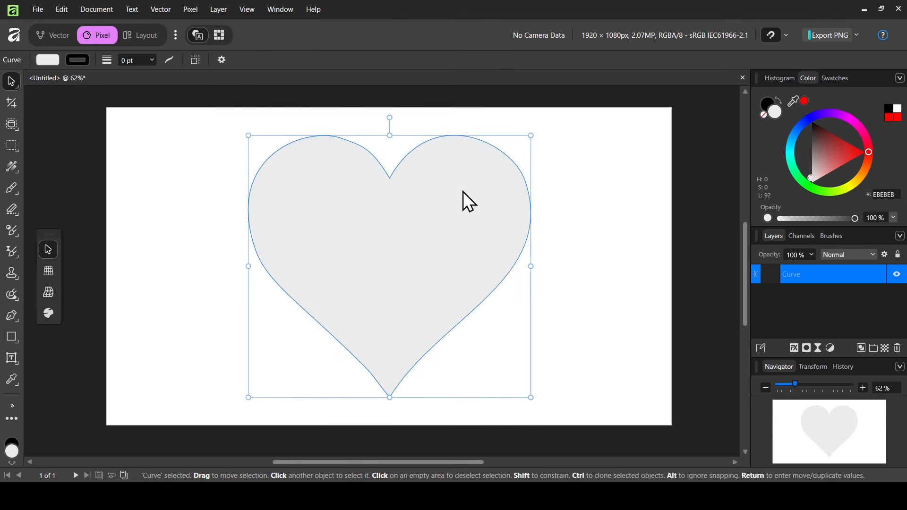
click(835, 154)
drag(835, 154, 806, 168)
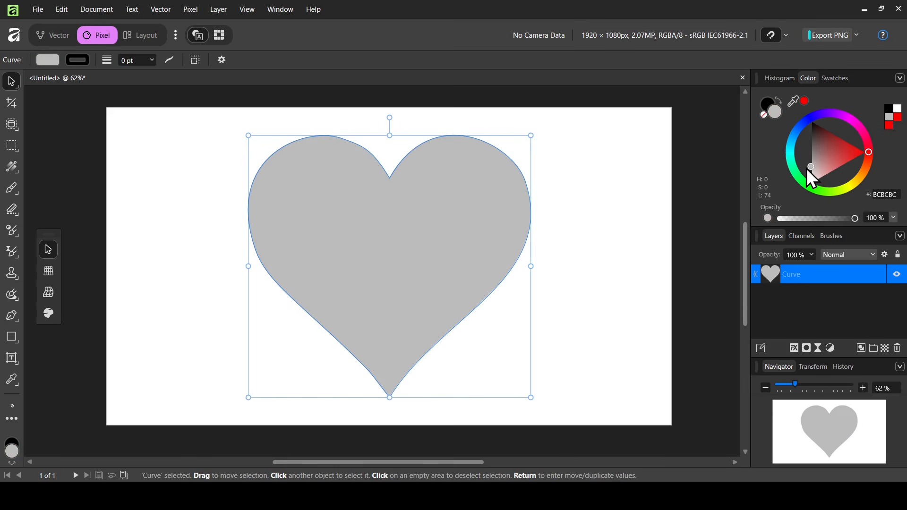
Turn the heart curve into a text frame with the Frame Text Tool and fill it with the copied Lorem Ipsum text
click(16, 365)
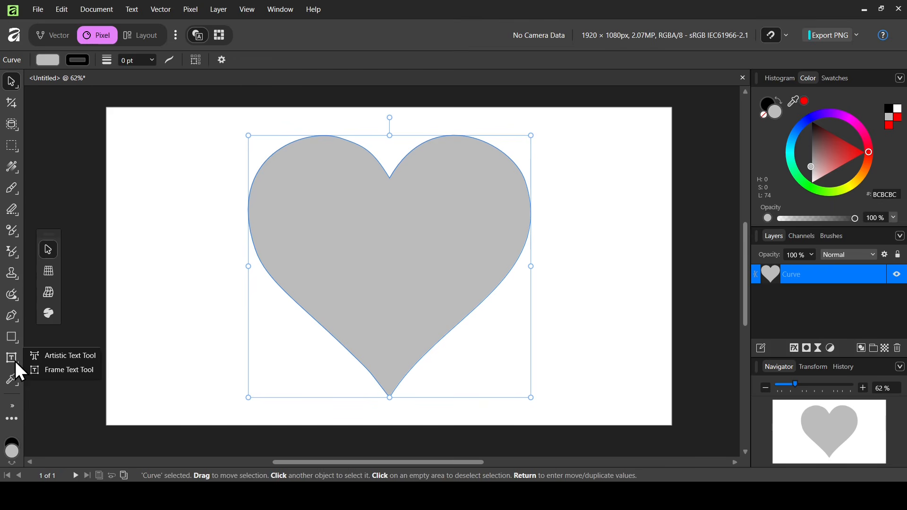
click(77, 371)
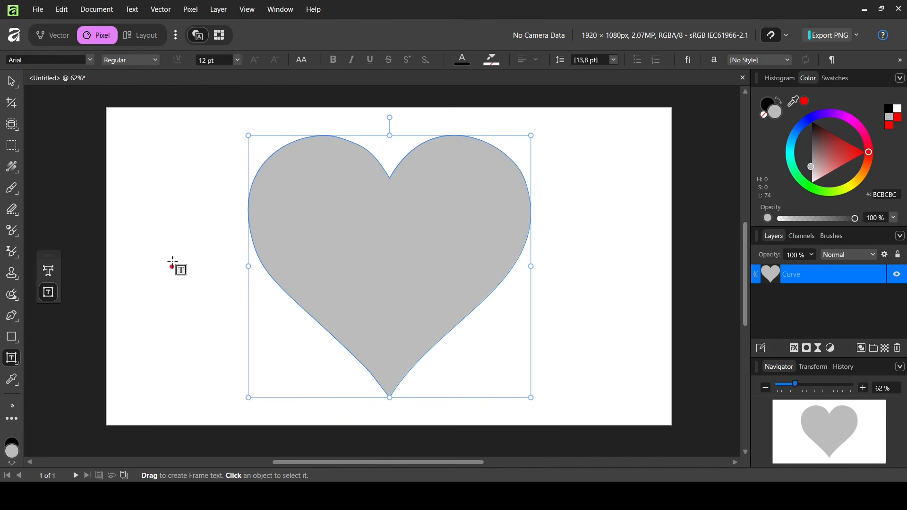
click(319, 137)
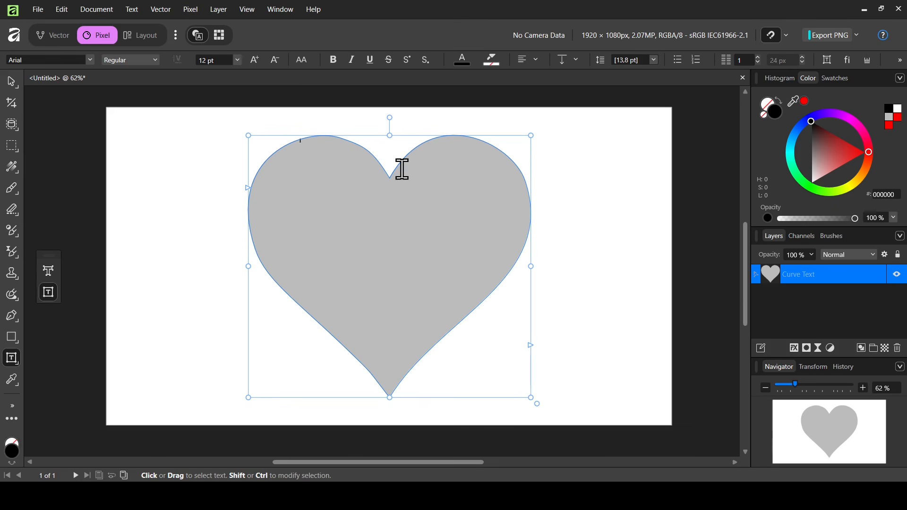
key(ctrl+v)
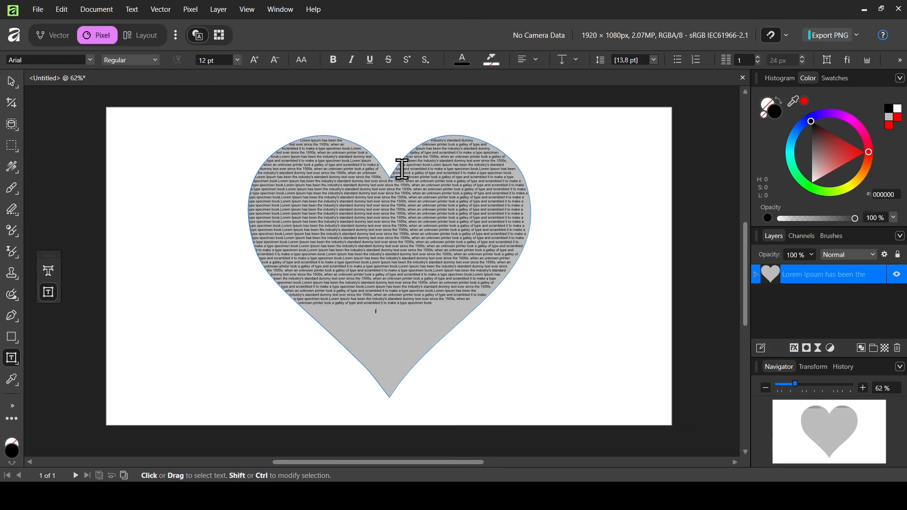
Apply Justify Center to all the text in the heart frame and set its font size to 20 pt
key(ctrl+a)
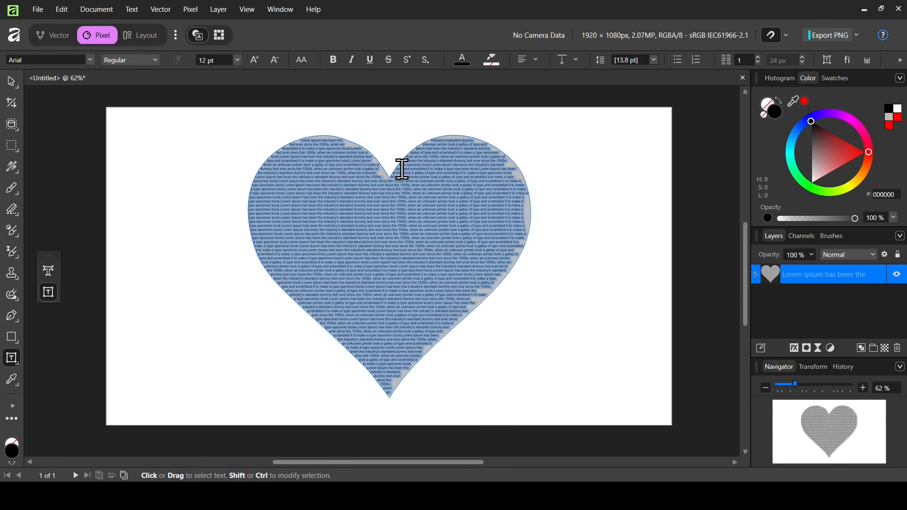
key(Escape)
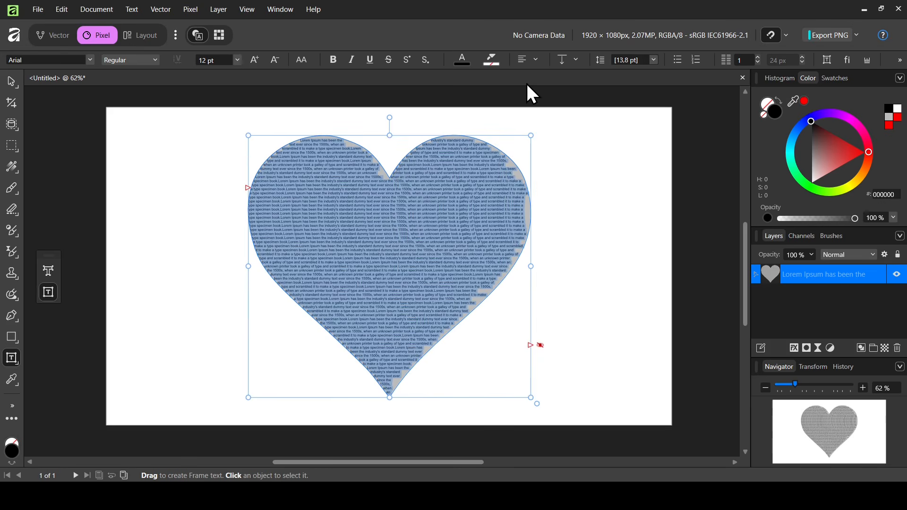
click(536, 60)
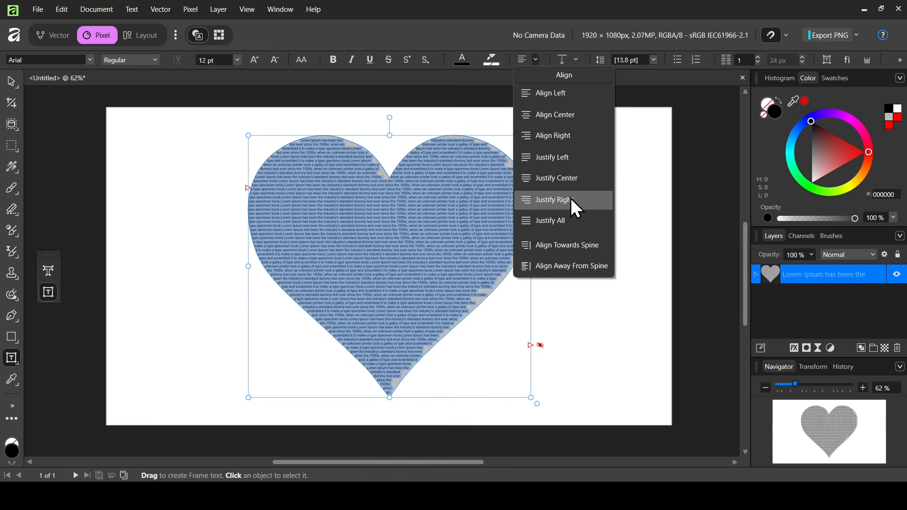
click(574, 182)
click(213, 60)
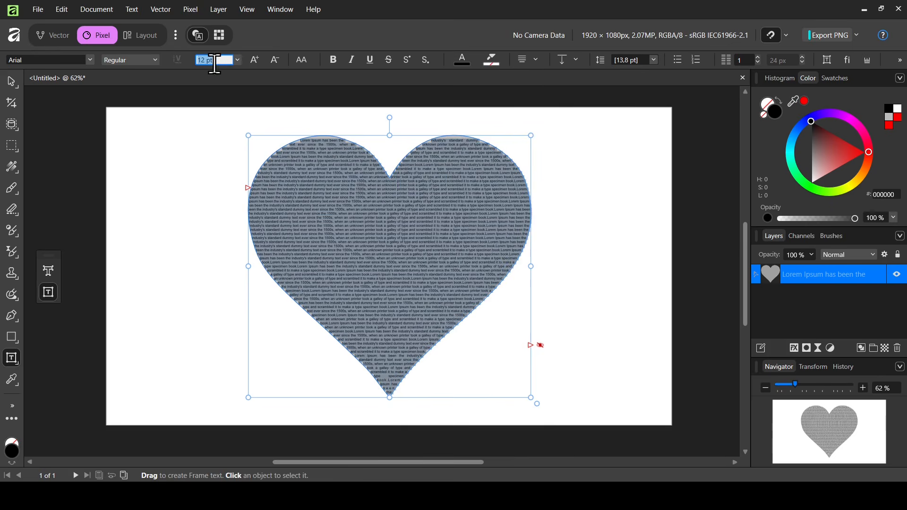
text(20)
key(Return)
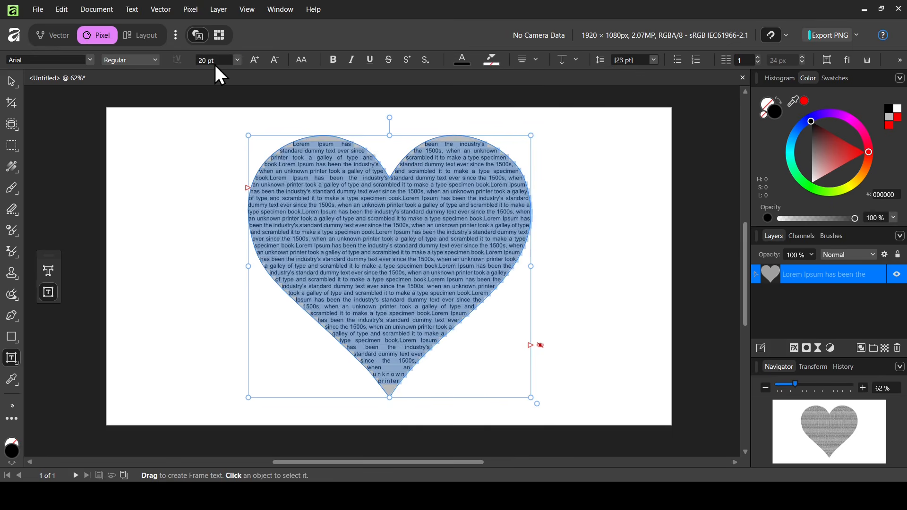
Set the heart text's font to Anton and its colour to pure red FF0000
click(95, 58)
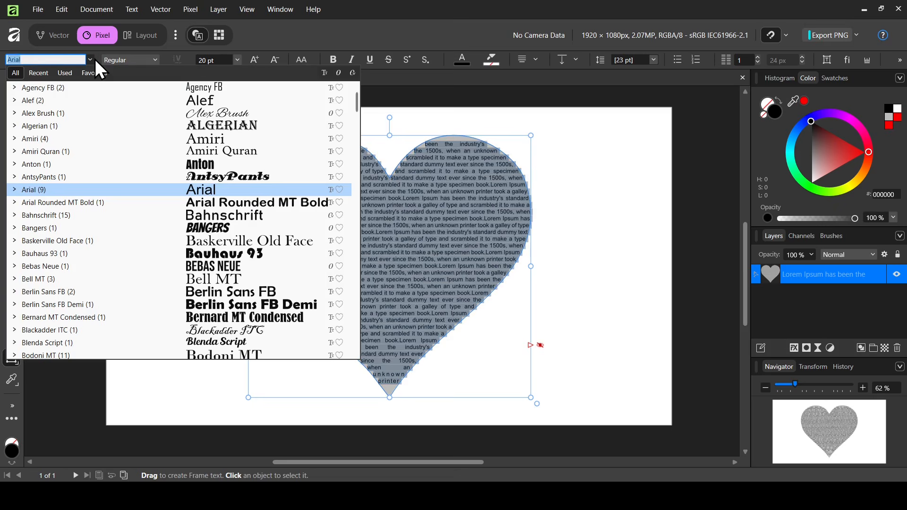
click(61, 167)
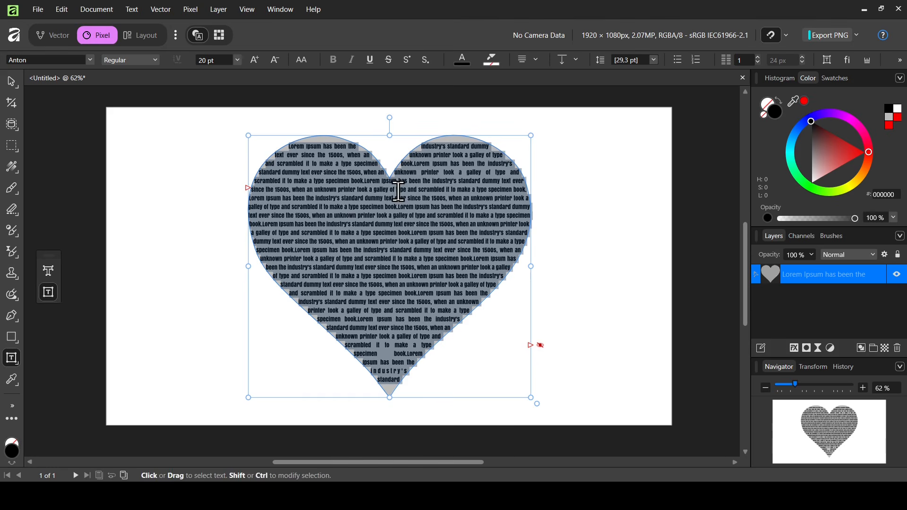
click(846, 151)
mouse_move(846, 153)
mouse_down()
mouse_move(826, 158)
mouse_move(873, 152)
mouse_up()
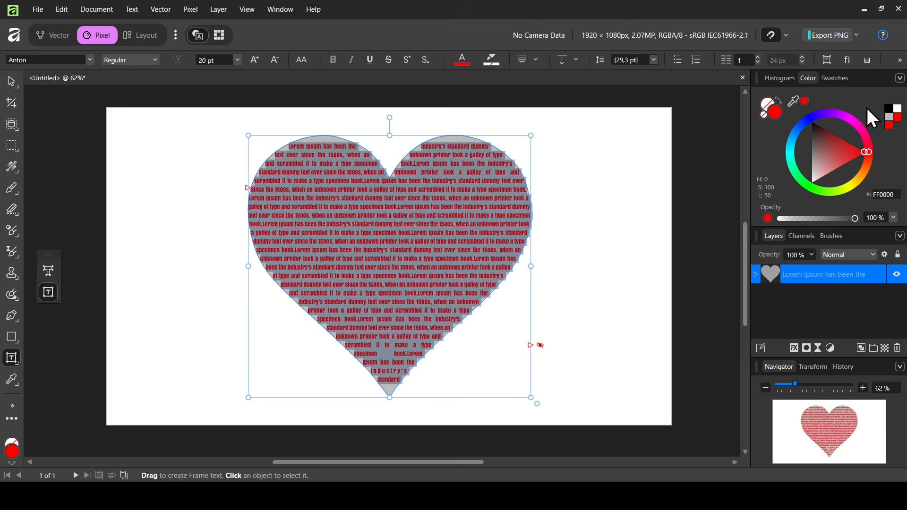
Remove the heart text frame's grey fill in its text frame settings, and deselect the frame with the Move Tool
click(830, 62)
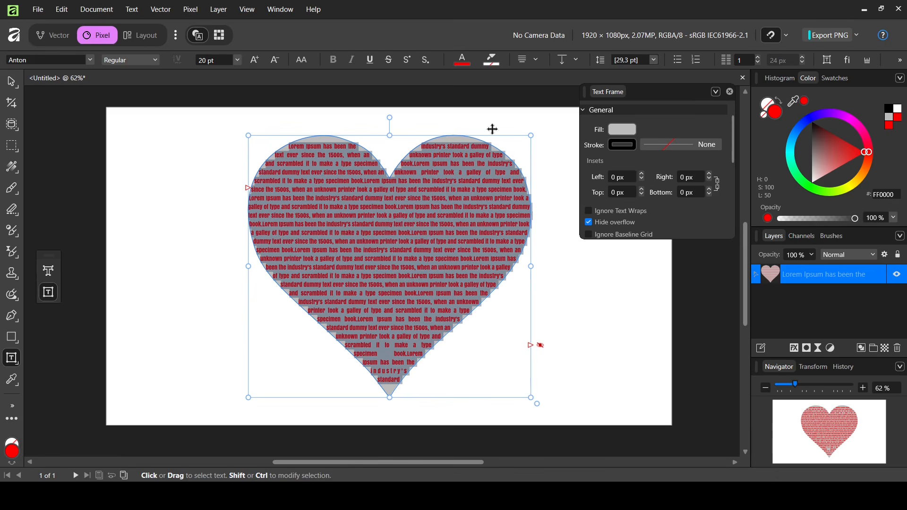
click(631, 128)
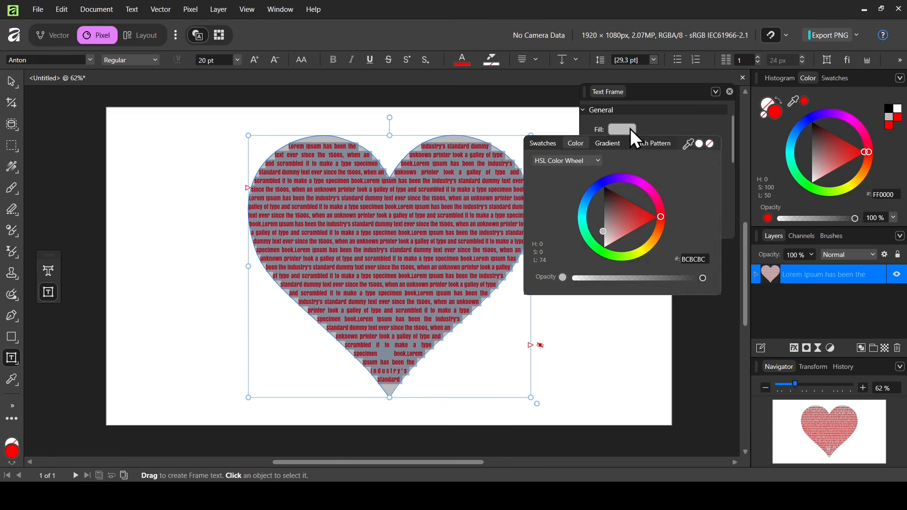
click(711, 145)
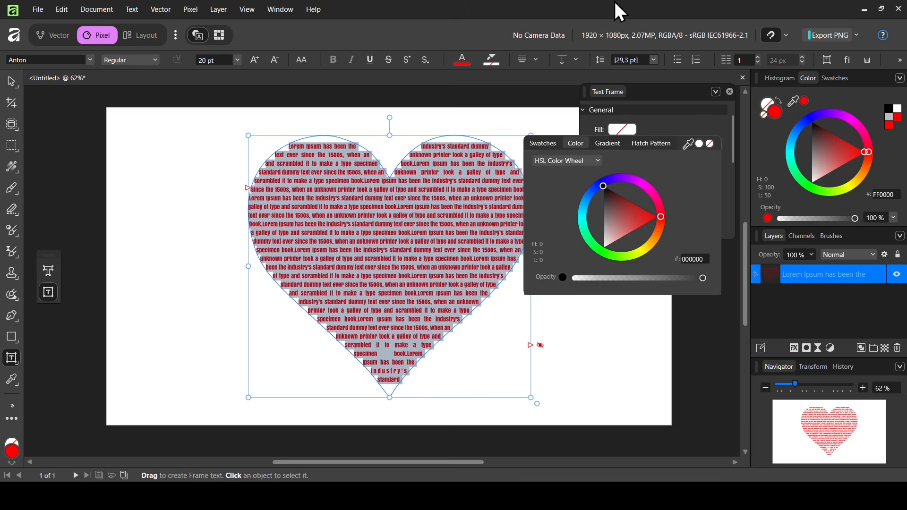
click(13, 84)
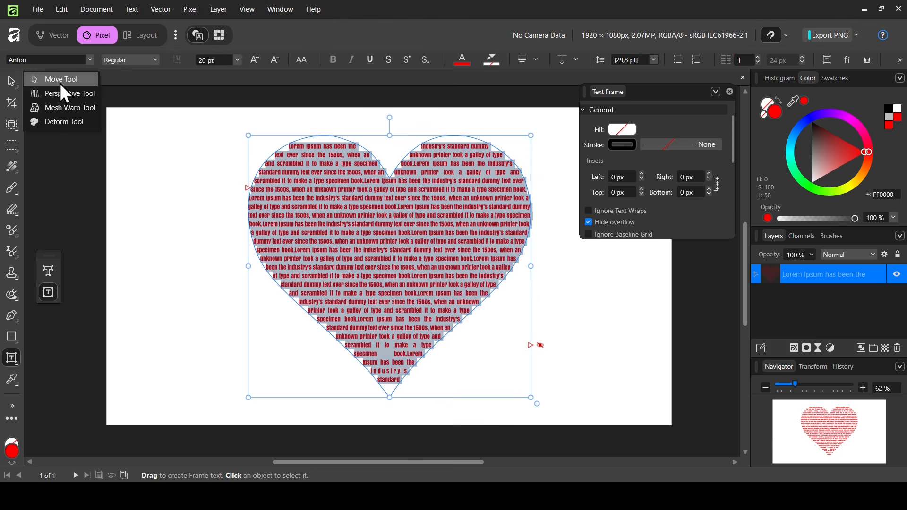
click(607, 337)
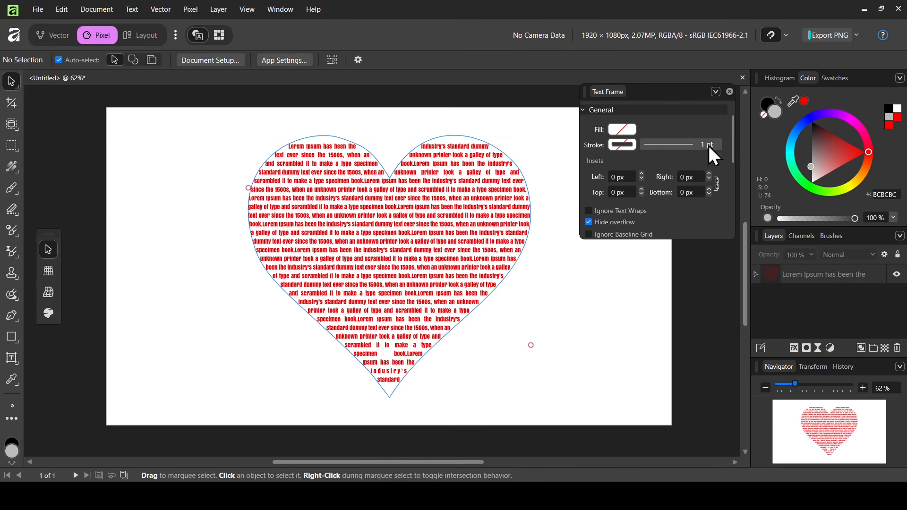
click(730, 92)
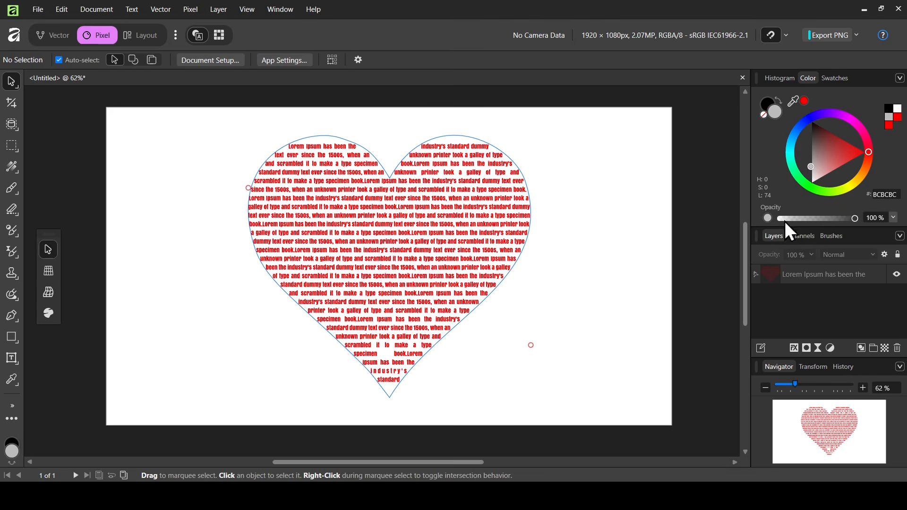
Select the heart text frame layer and rasterize it into a pixel layer
click(800, 273)
right_click(430, 258)
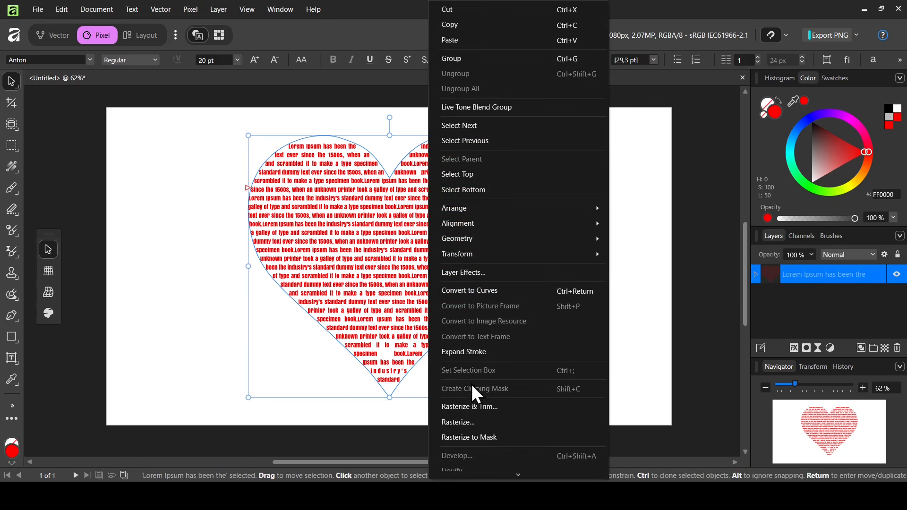
click(469, 425)
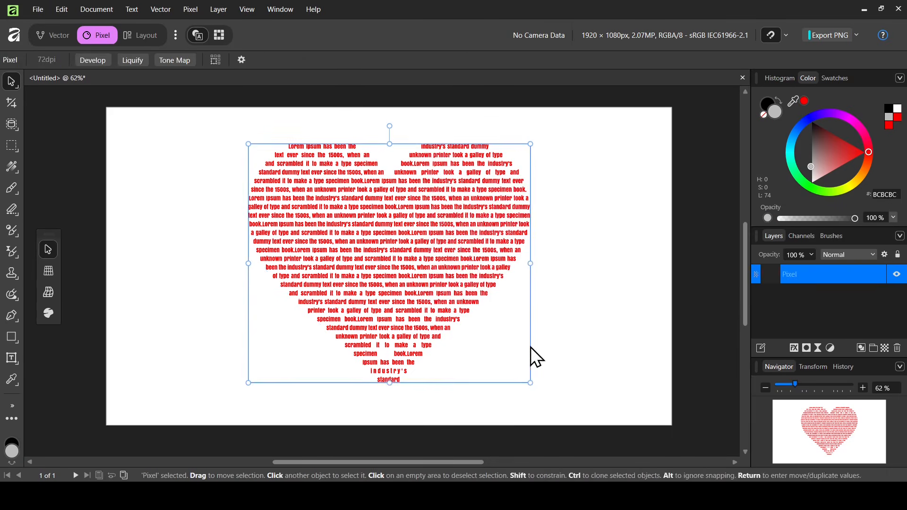